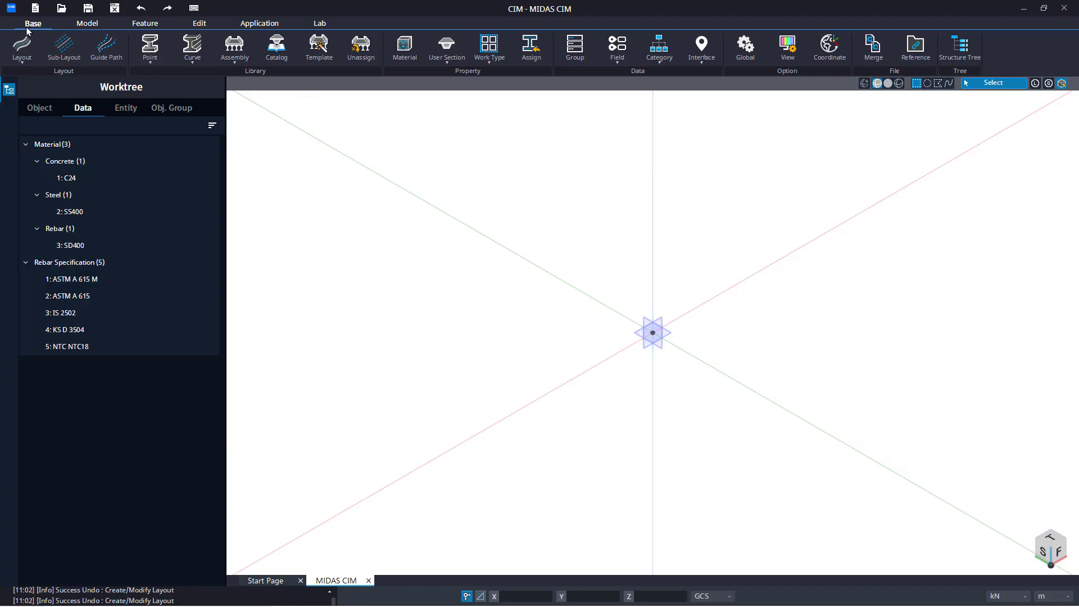
Start creating a new layout and select its name for editing
{"action": "left_click", "coordinate": [25, 62]}
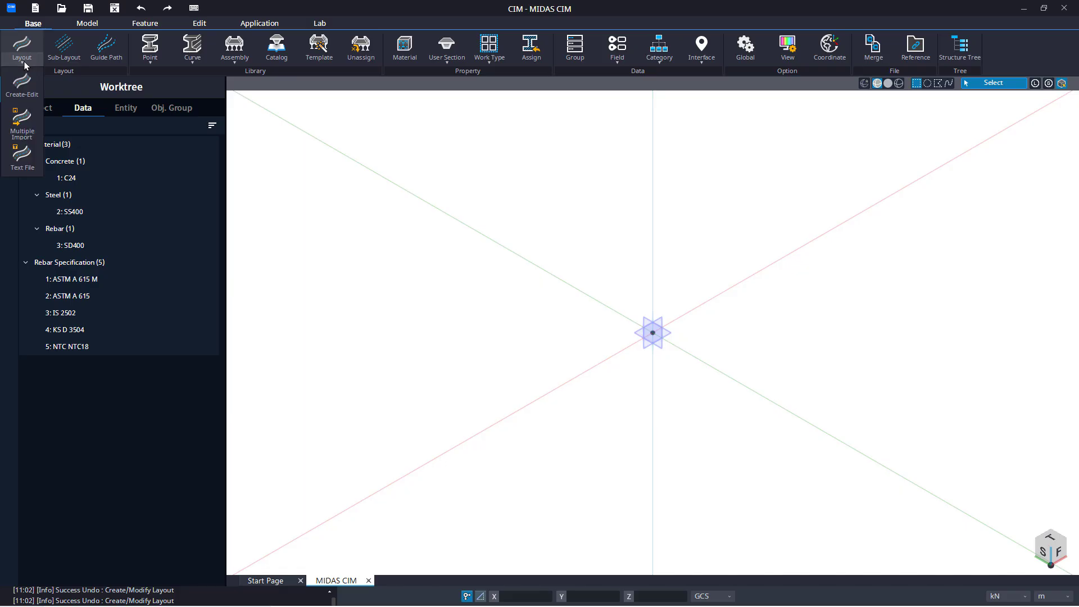
{"action": "left_click", "coordinate": [20, 93]}
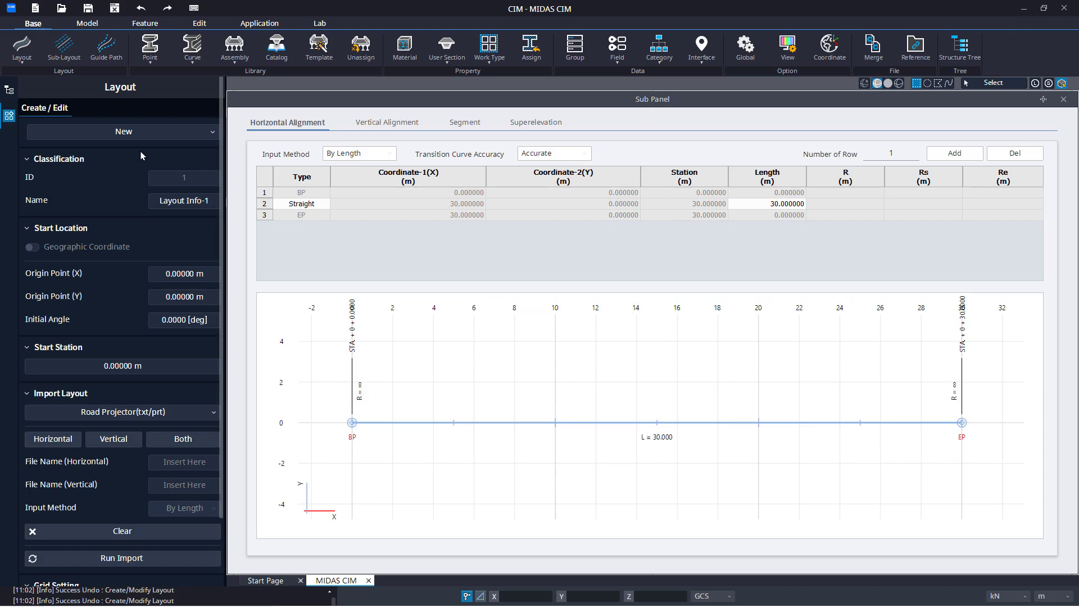
{"action": "left_click", "coordinate": [209, 202]}
{"action": "left_click_drag", "start_coordinate": [209, 202], "coordinate": [159, 203]}
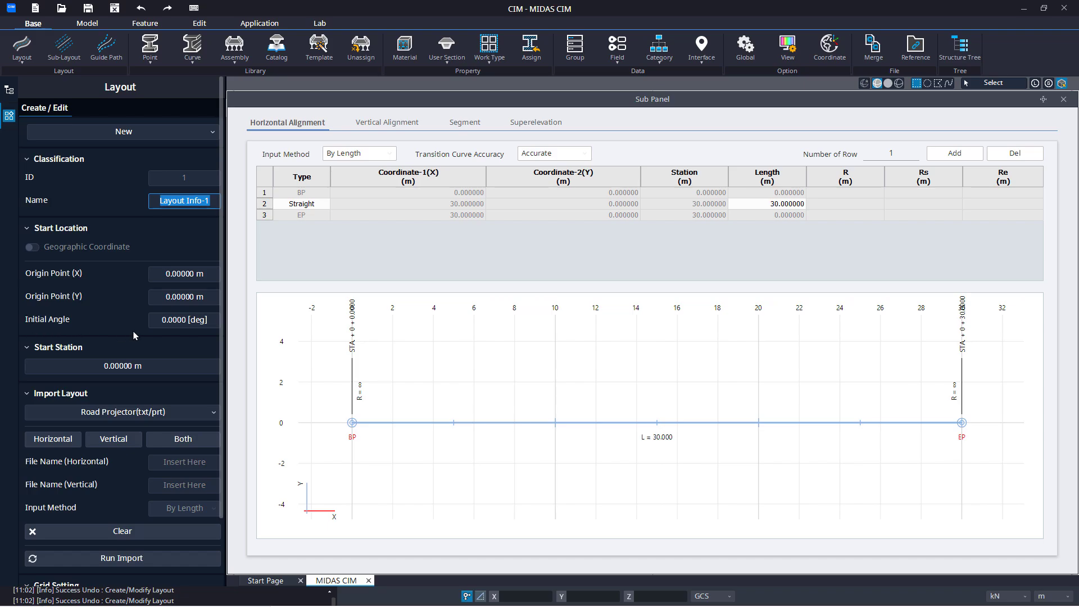
Try an initial angle of 20 degrees for the layout and return it to 0
{"action": "left_click", "coordinate": [164, 317]}
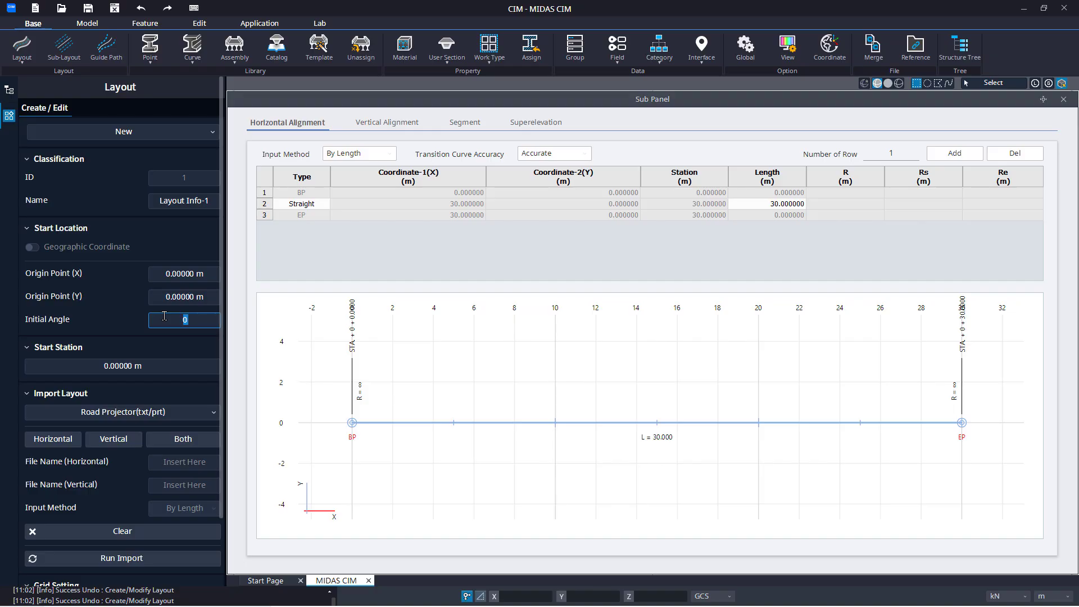
{"action": "type", "text": "20"}
{"action": "key", "text": "Return"}
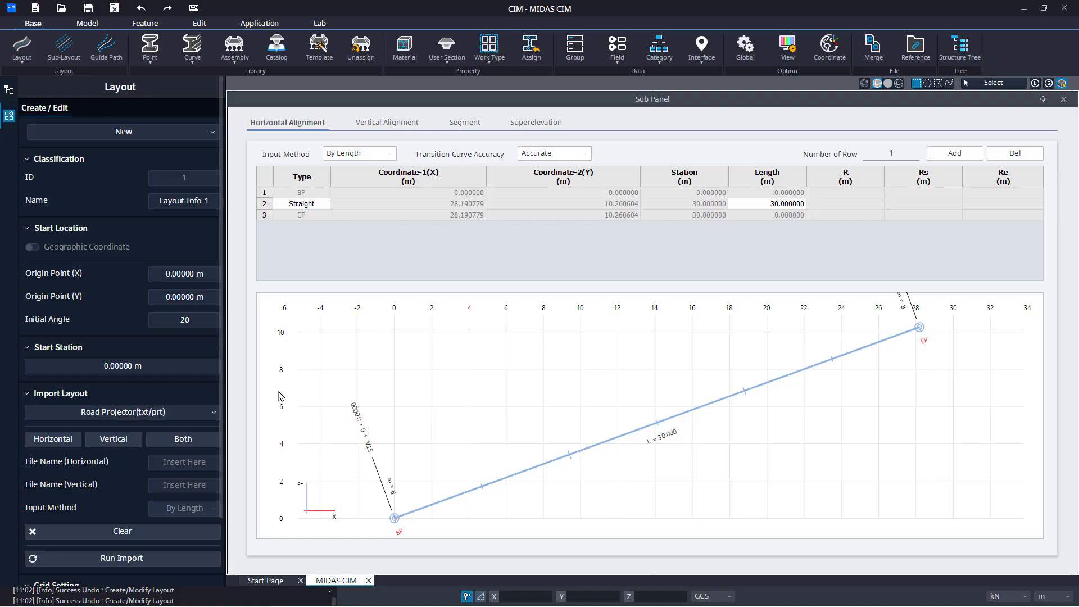
{"action": "double_click", "coordinate": [163, 319]}
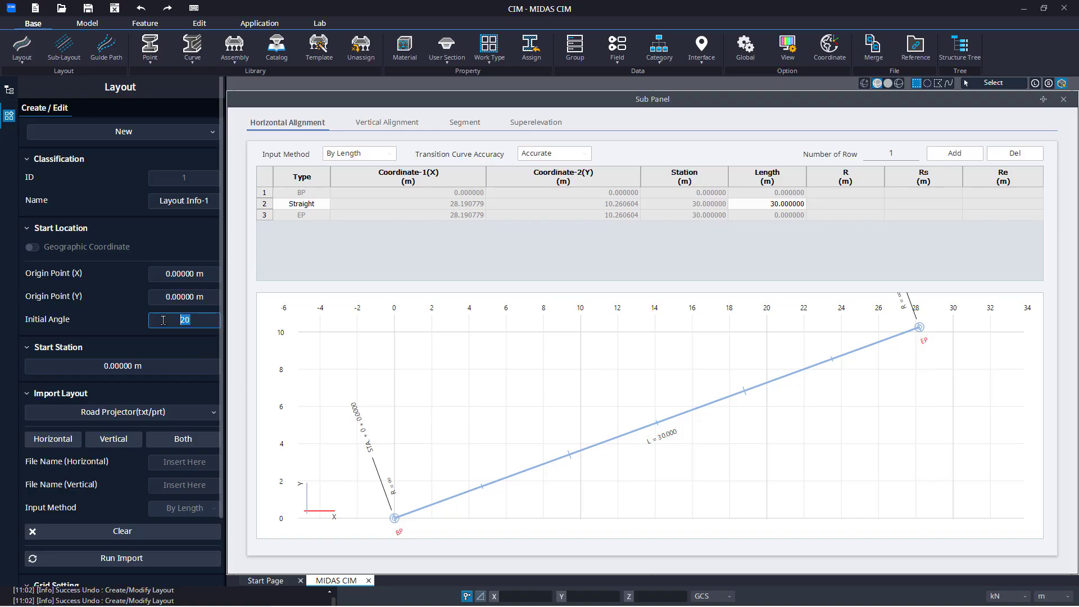
{"action": "type", "text": "0"}
{"action": "key", "text": "Return"}
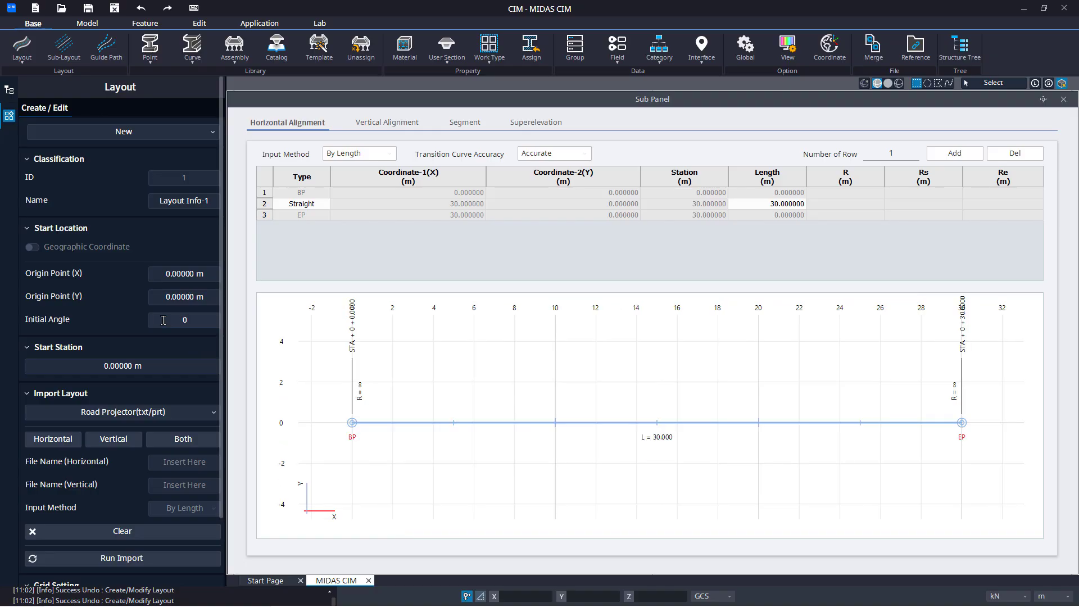
{"action": "middle_click_drag", "start_coordinate": [368, 392], "coordinate": [372, 443]}
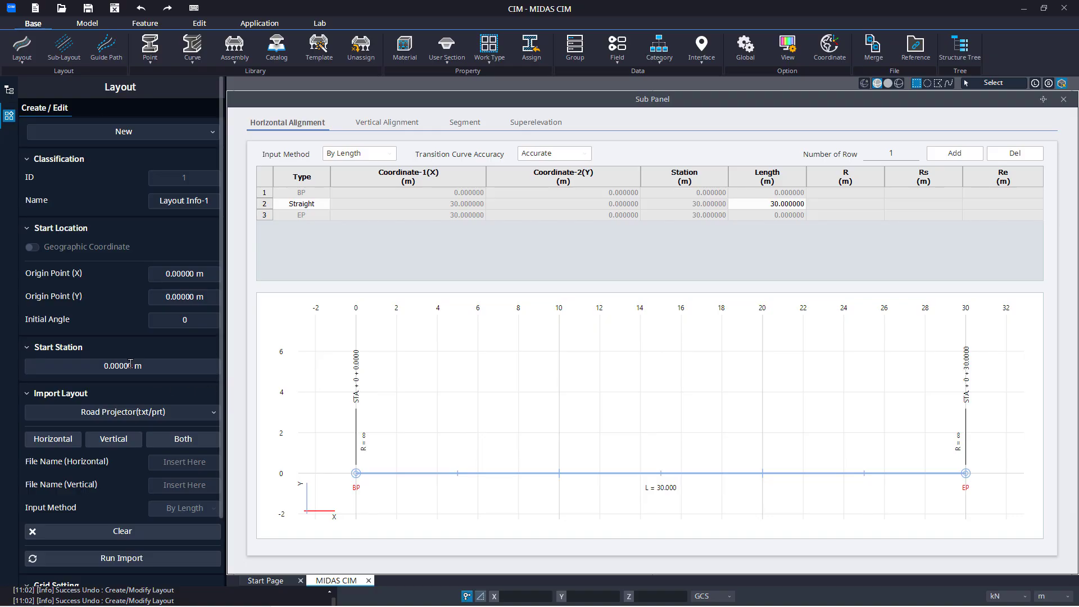
Try a start station of 450 m for the layout and return it to 0
{"action": "left_click", "coordinate": [101, 366]}
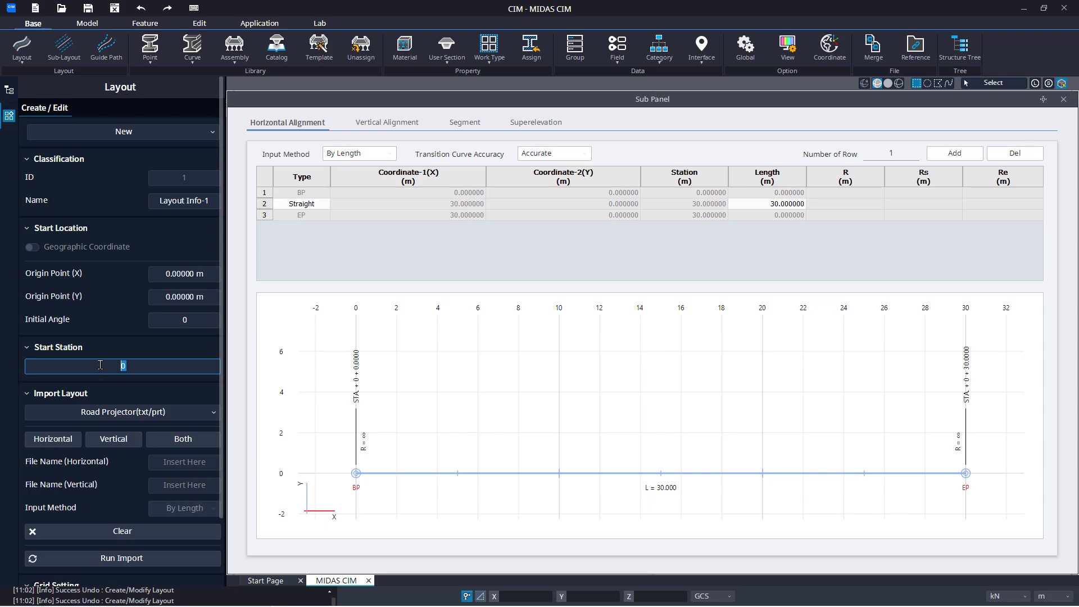
{"action": "type", "text": "450"}
{"action": "key", "text": "Return"}
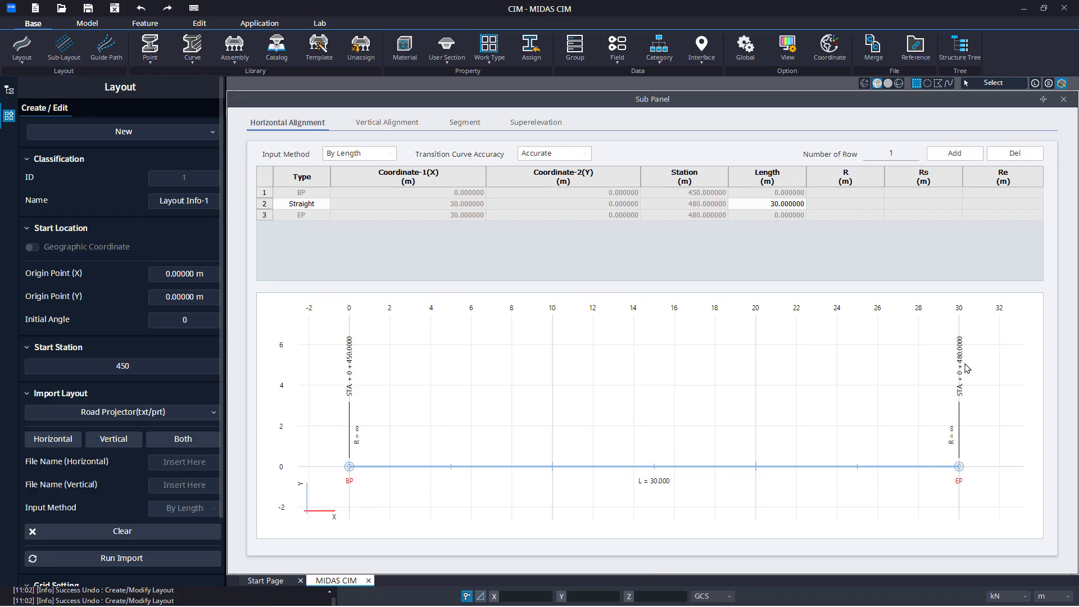
{"action": "left_click", "coordinate": [95, 373]}
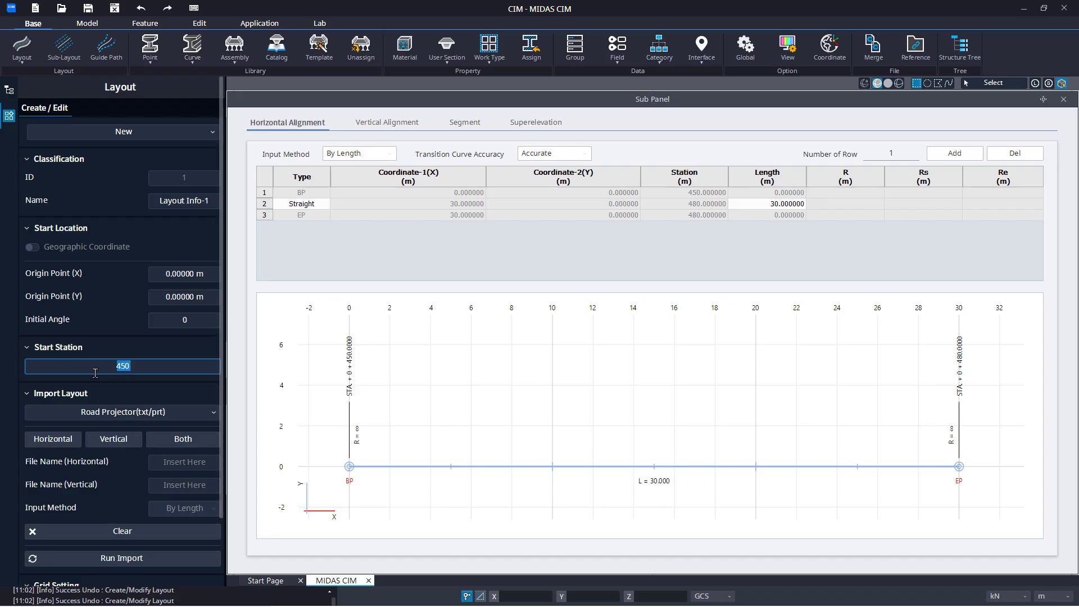
{"action": "type", "text": "0"}
{"action": "key", "text": "Return"}
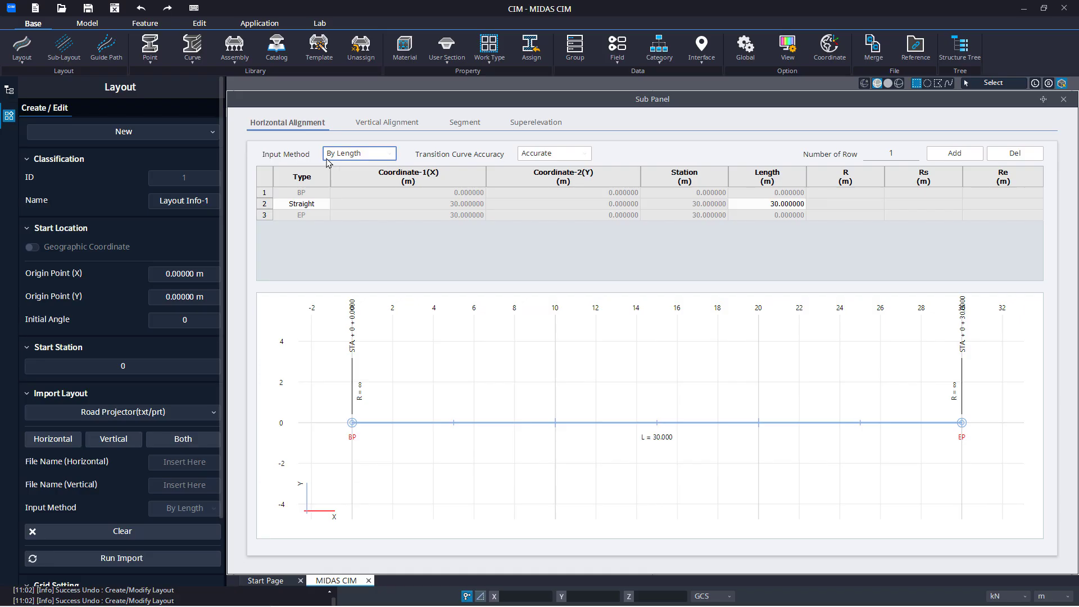
Try the By DWG Data and By XY input methods for the horizontal alignment and return to By Length
{"action": "left_click", "coordinate": [386, 157]}
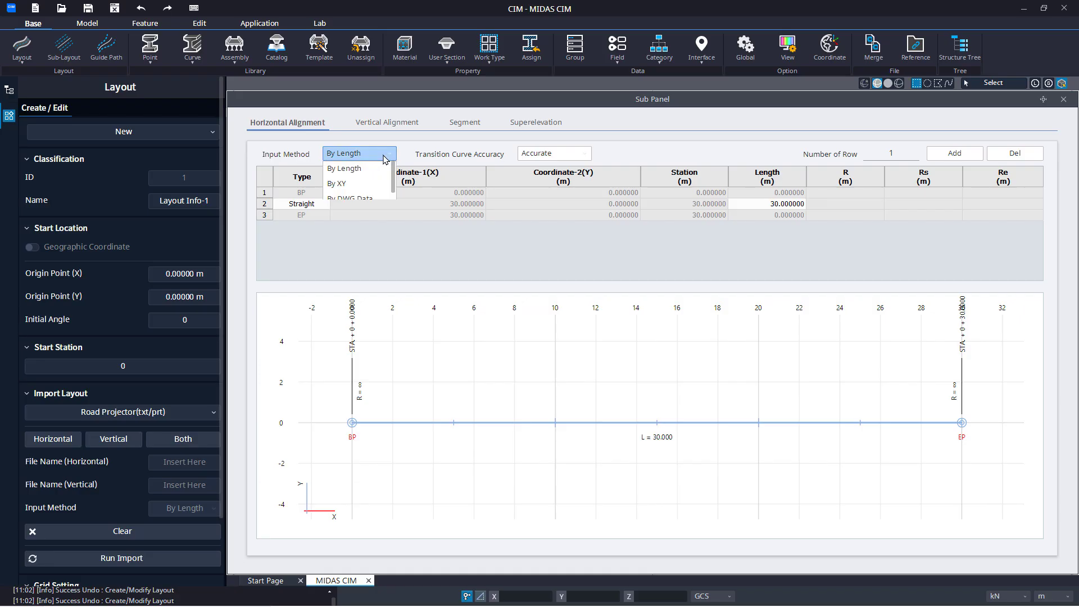
{"action": "left_click", "coordinate": [360, 199]}
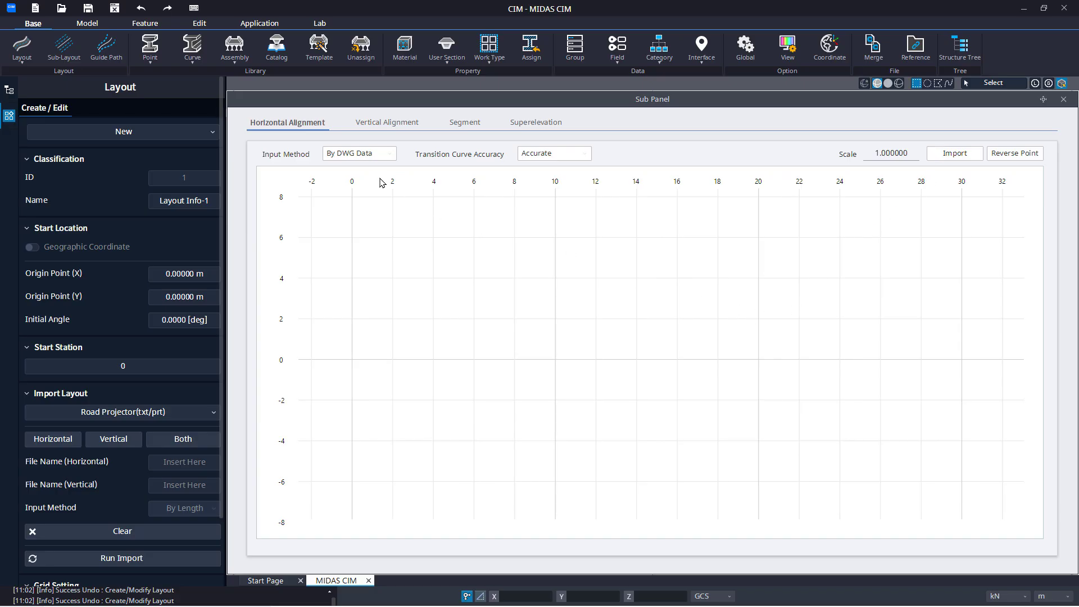
{"action": "left_click", "coordinate": [362, 154]}
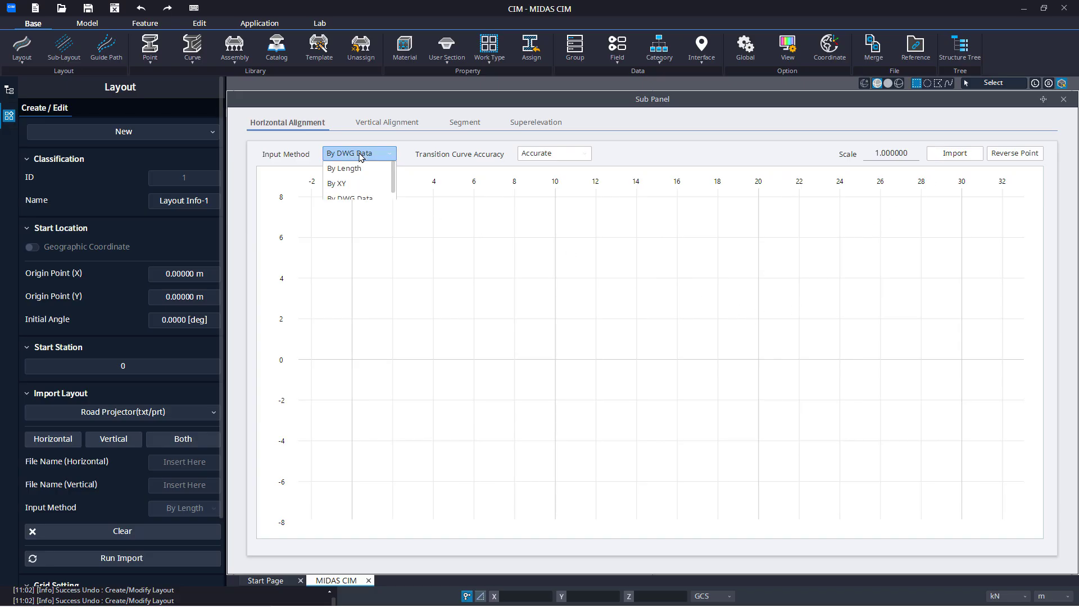
{"action": "left_click", "coordinate": [354, 185]}
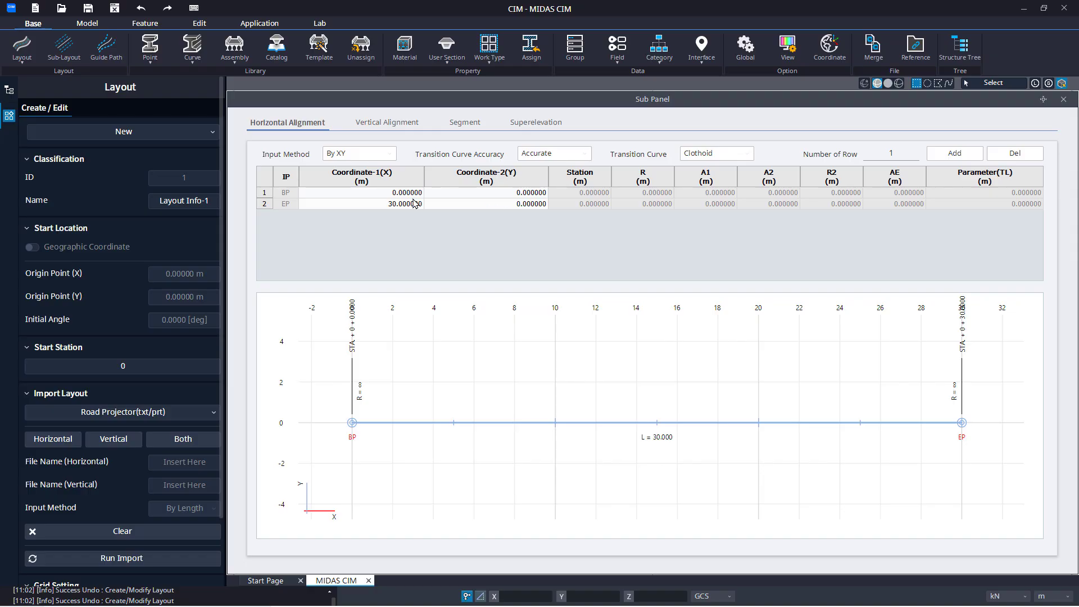
{"action": "left_click", "coordinate": [384, 154]}
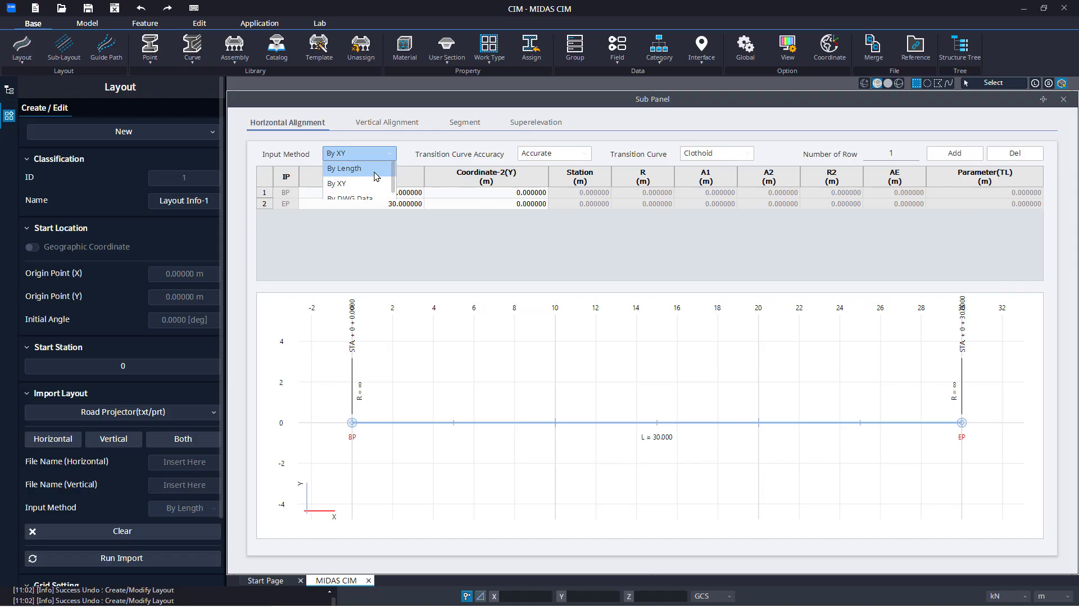
{"action": "left_click", "coordinate": [375, 172]}
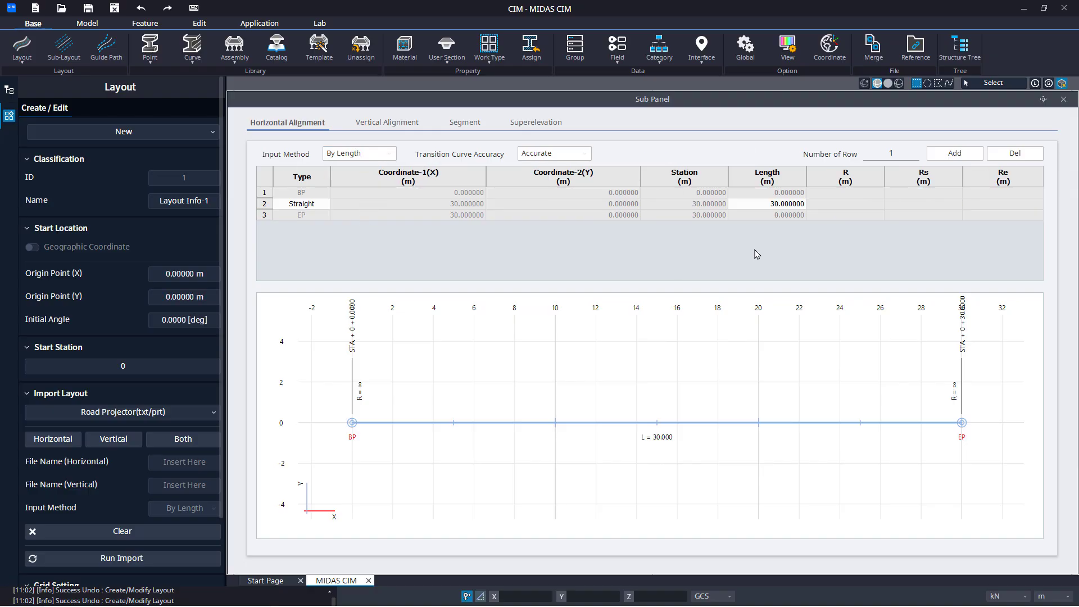
{"action": "left_click", "coordinate": [329, 208]}
{"action": "left_click", "coordinate": [326, 205]}
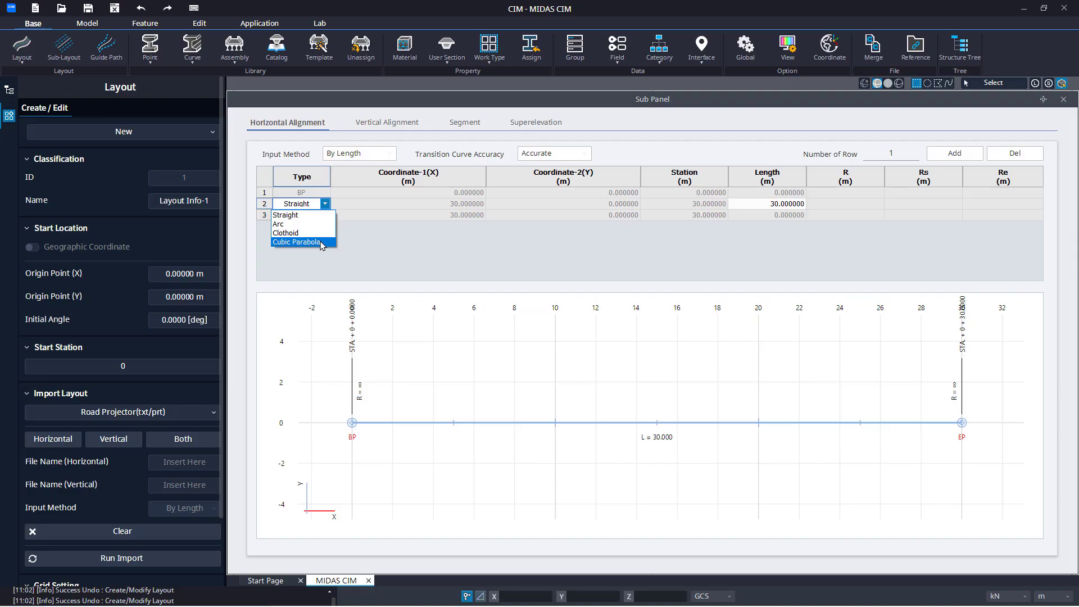
{"action": "left_click", "coordinate": [390, 241]}
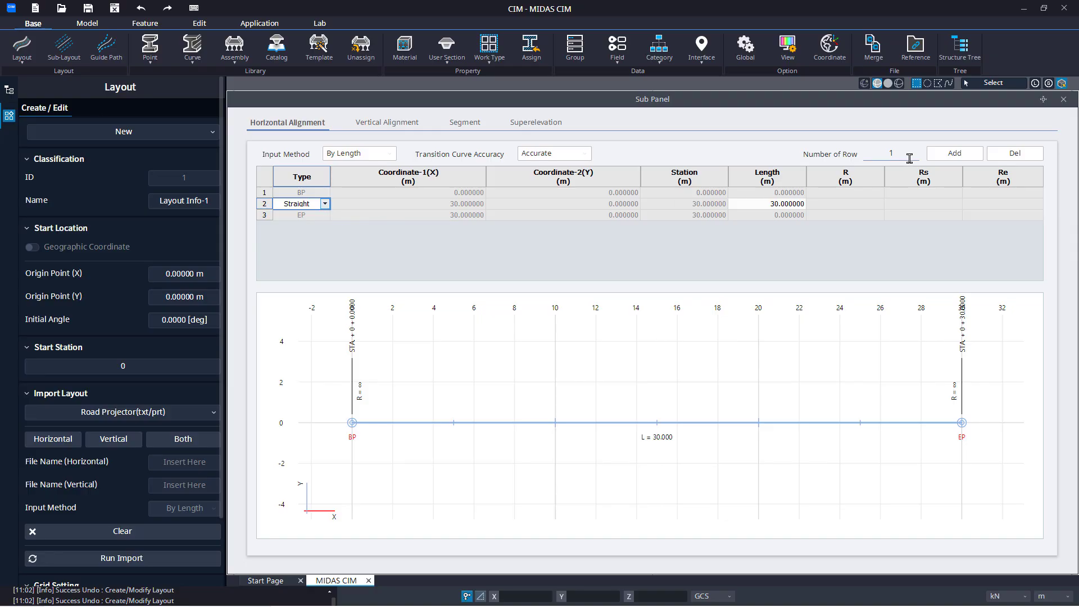
Add four rows to the horizontal alignment and set the lengths of rows 2 to 5 to 40, 55, 40 and 60 m
{"action": "left_click_drag", "start_coordinate": [904, 153], "coordinate": [877, 154]}
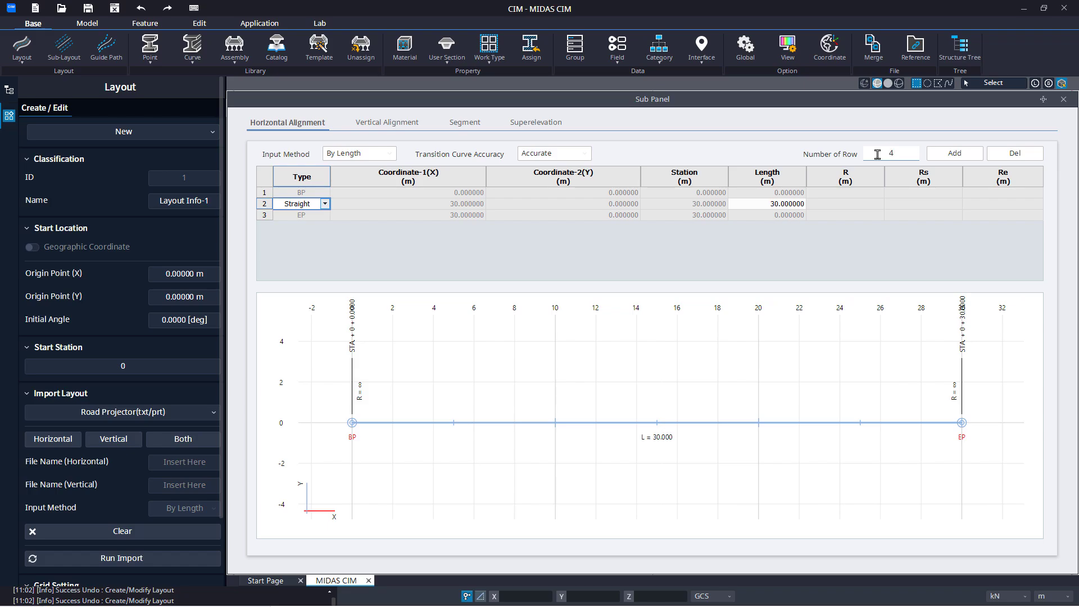
{"action": "left_click", "coordinate": [940, 155]}
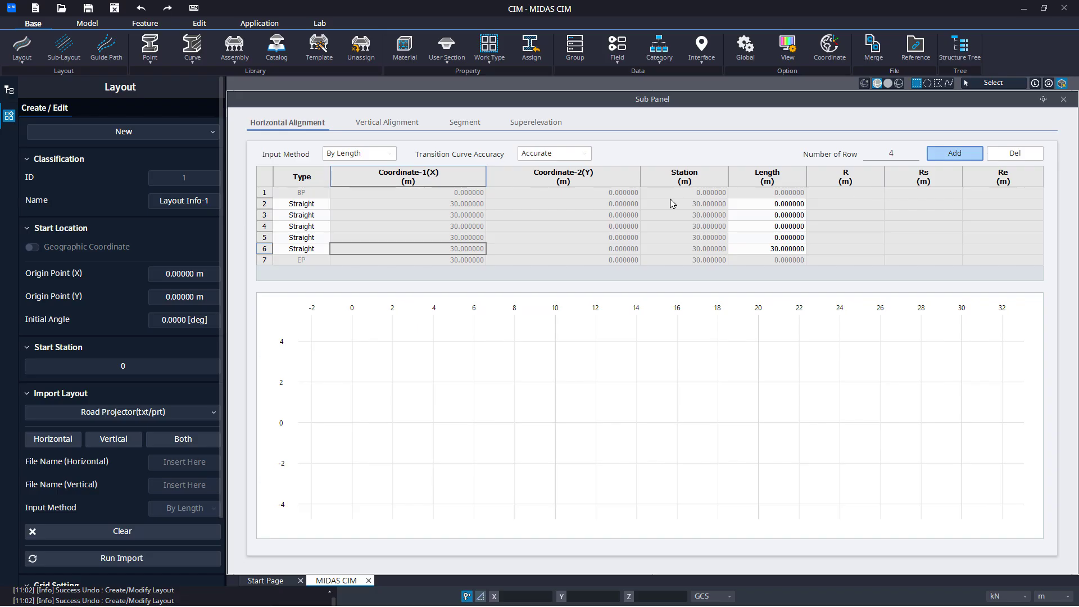
{"action": "left_click", "coordinate": [750, 204]}
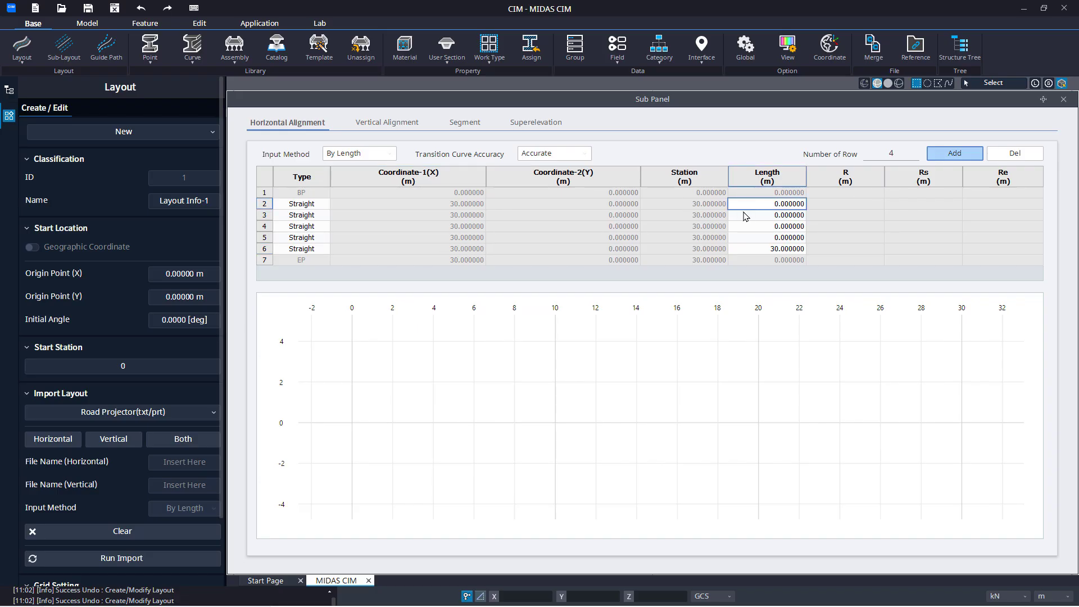
{"action": "type", "text": "40"}
{"action": "key", "text": "Return"}
{"action": "type", "text": "55"}
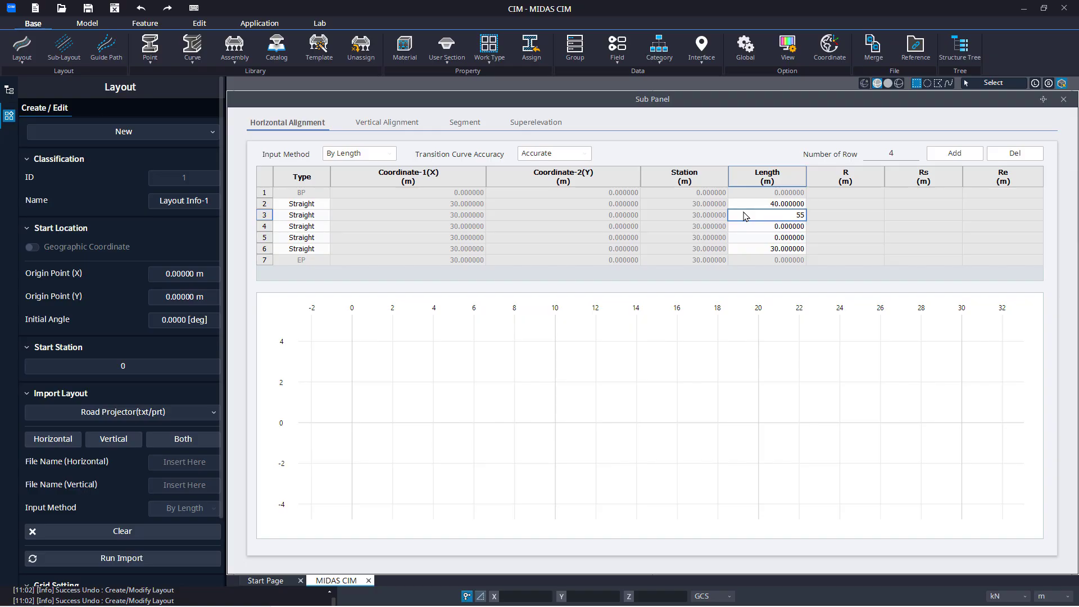
{"action": "key", "text": "Return"}
{"action": "type", "text": "40"}
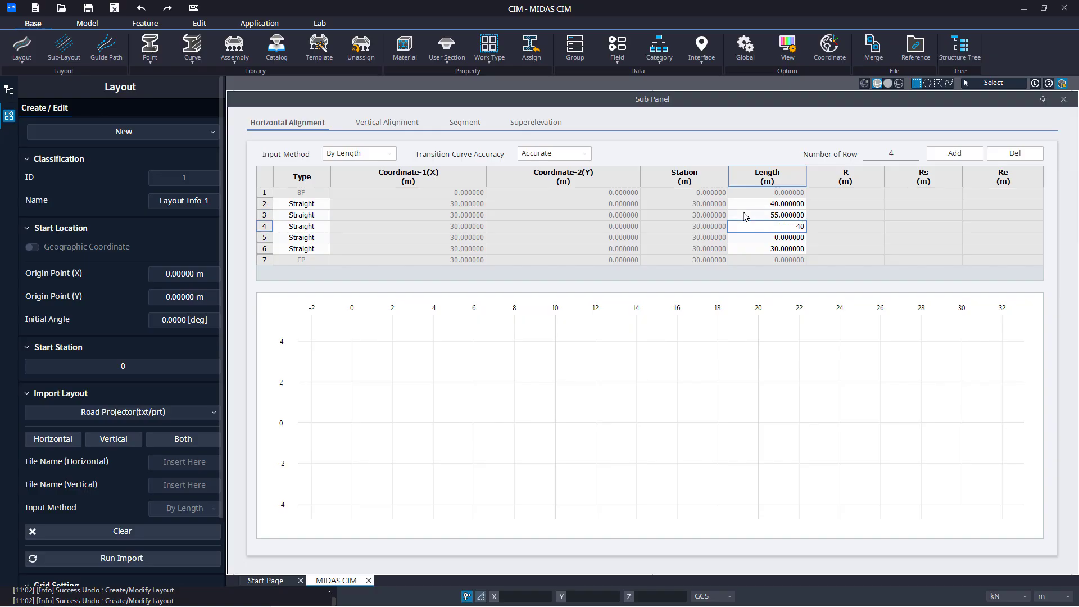
{"action": "key", "text": "Return"}
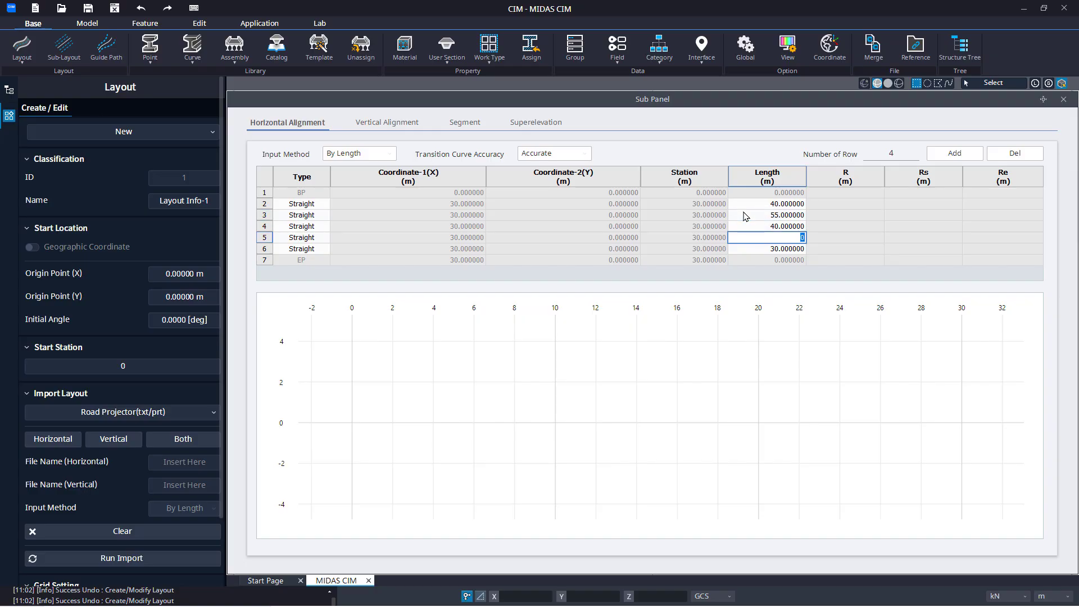
{"action": "type", "text": "60"}
{"action": "key", "text": "Return"}
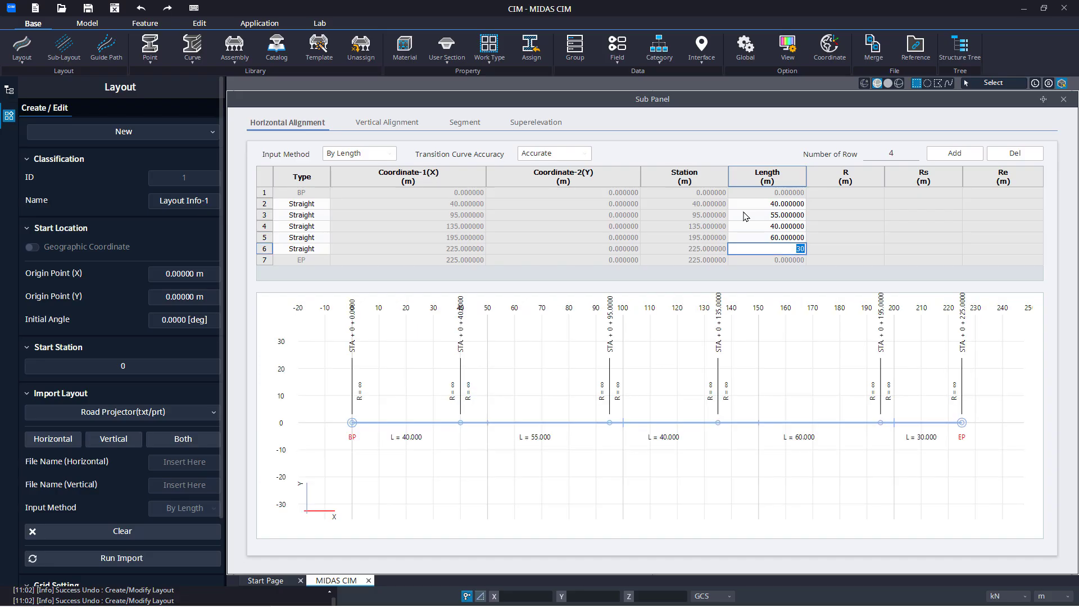
Change the 55 m segment in row 3 of the horizontal alignment to an Arc with a radius of 250 m
{"action": "middle_click_drag", "start_coordinate": [568, 402], "coordinate": [562, 457]}
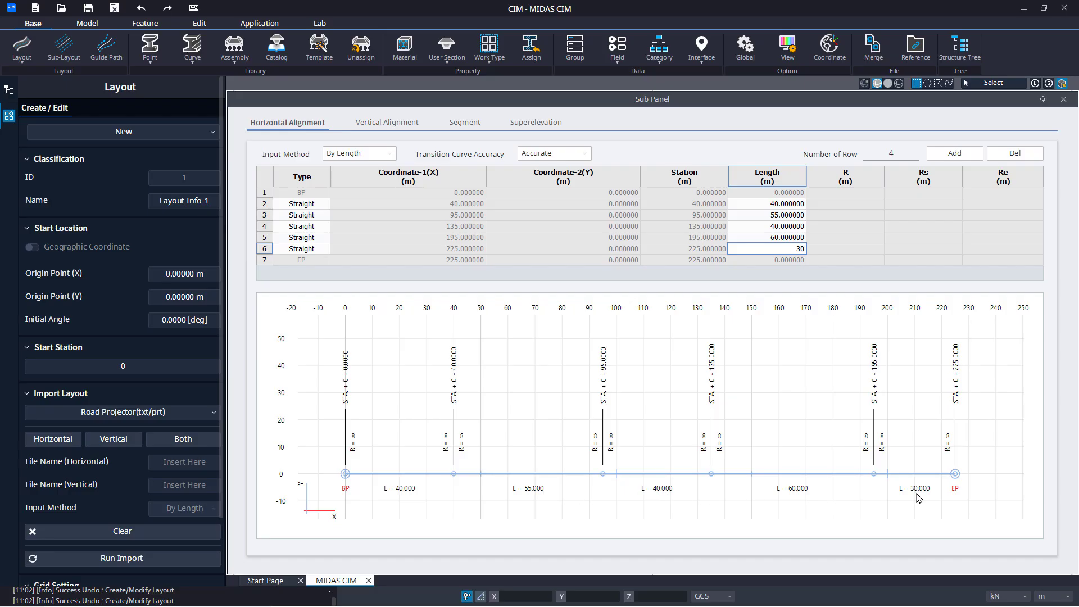
{"action": "left_click", "coordinate": [326, 224]}
{"action": "left_click", "coordinate": [327, 219]}
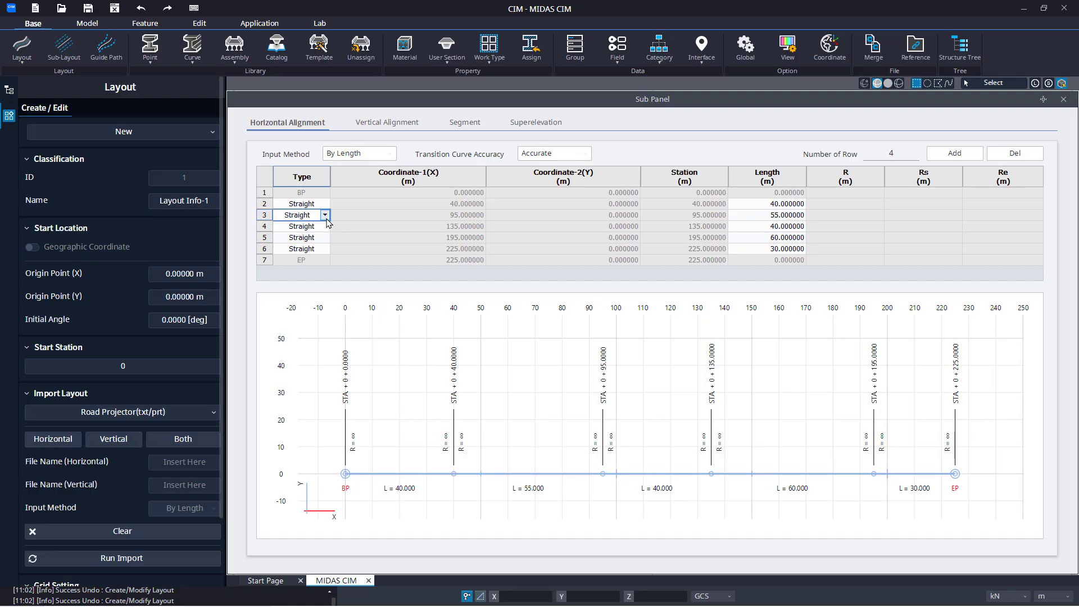
{"action": "left_click", "coordinate": [325, 216]}
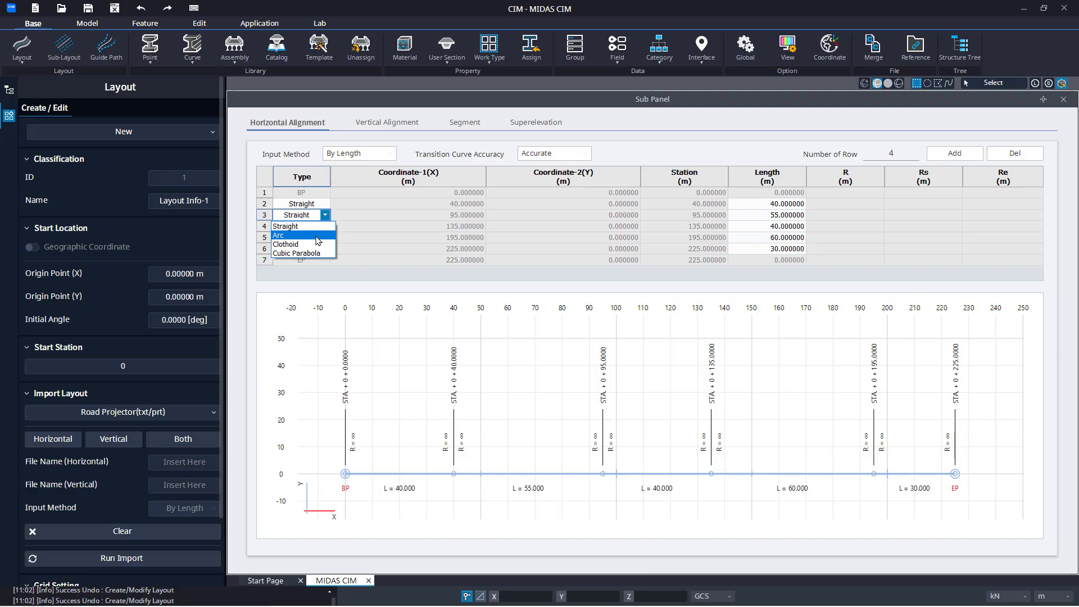
{"action": "left_click", "coordinate": [318, 236]}
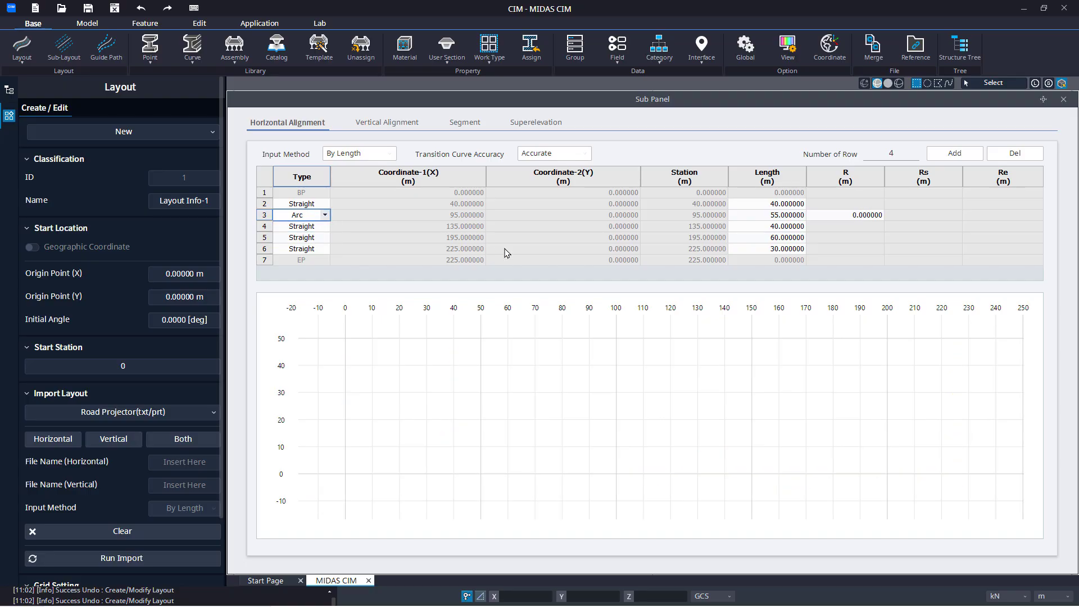
{"action": "left_click", "coordinate": [834, 218]}
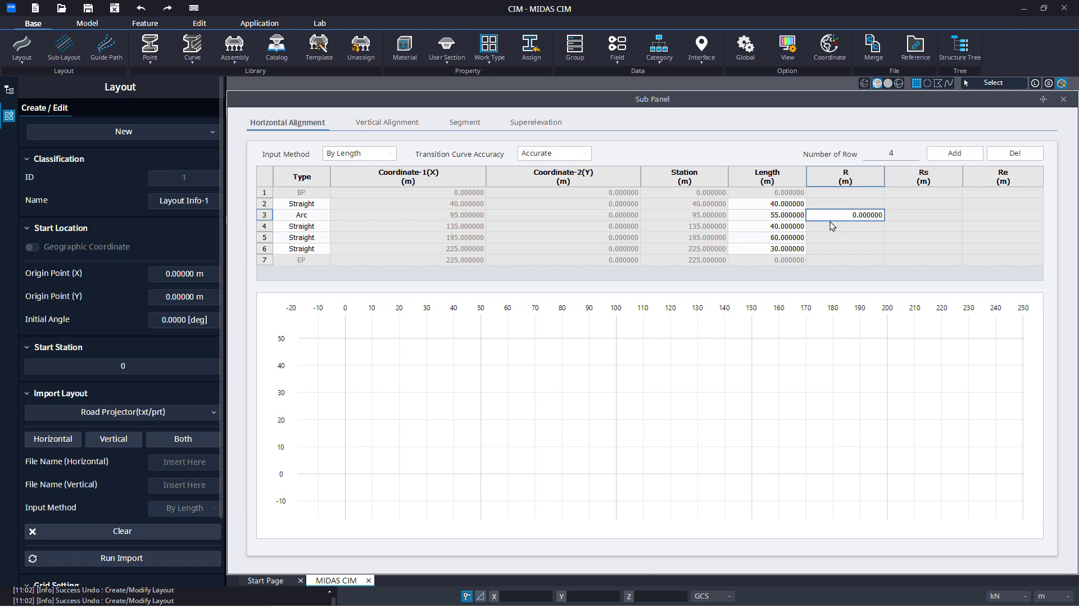
{"action": "type", "text": "250"}
{"action": "key", "text": "Return"}
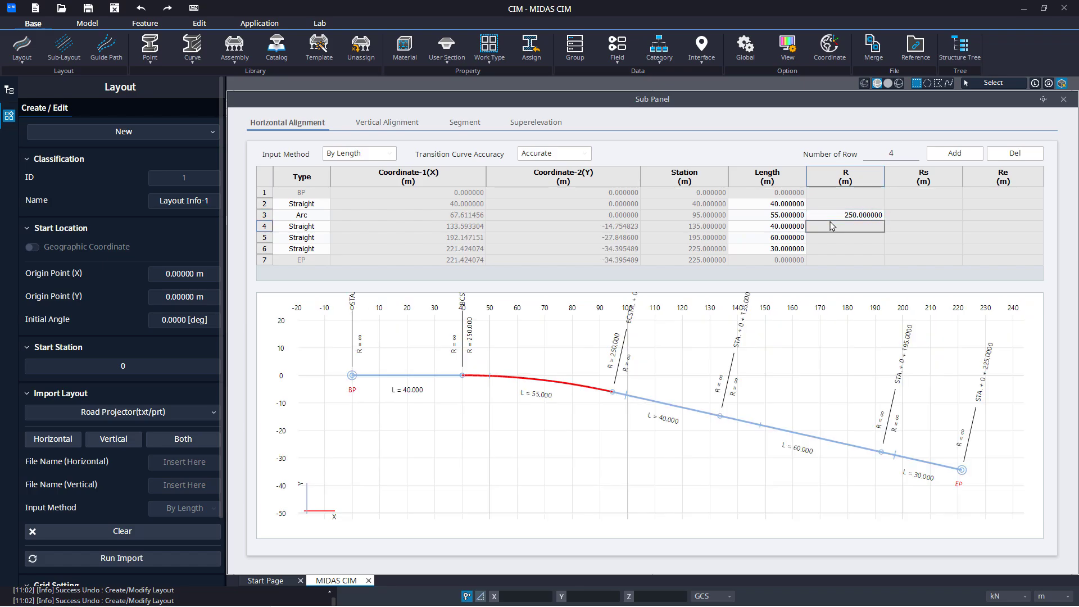
{"action": "left_click", "coordinate": [788, 216]}
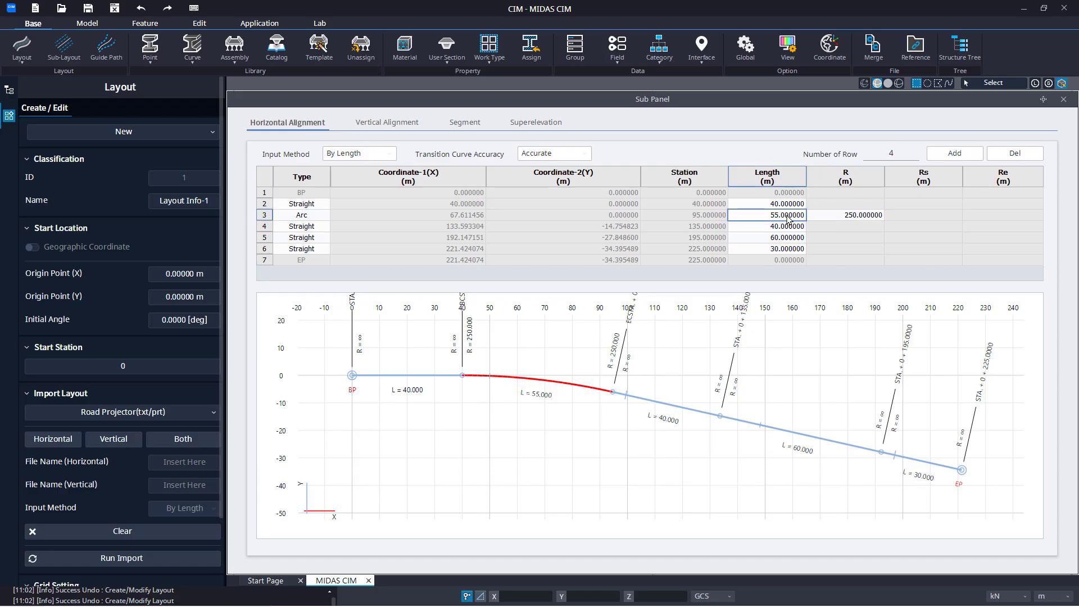
{"action": "left_click", "coordinate": [777, 206]}
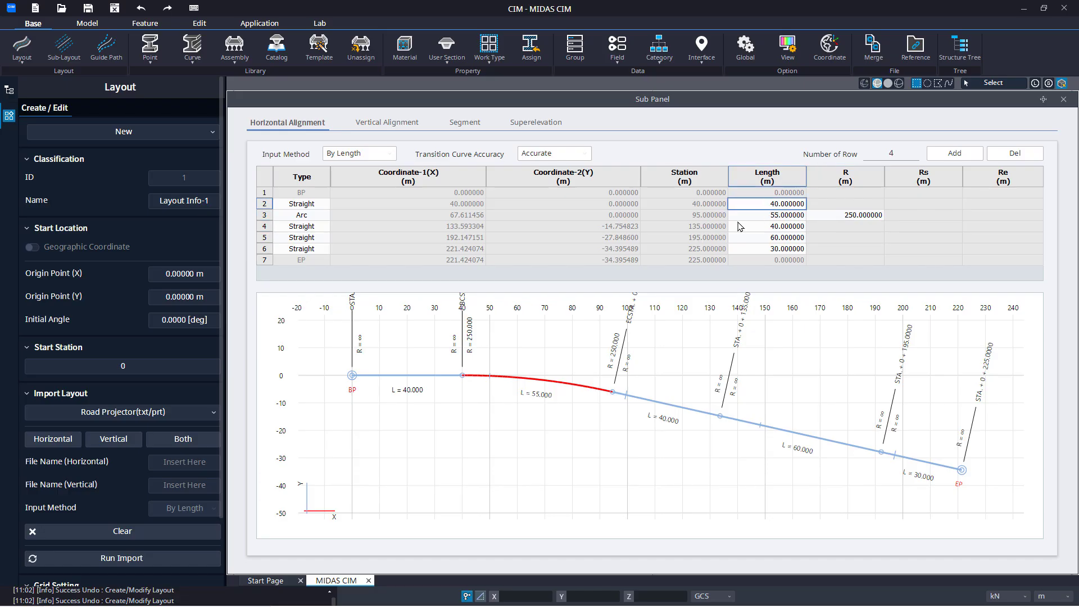
{"action": "left_click", "coordinate": [768, 225]}
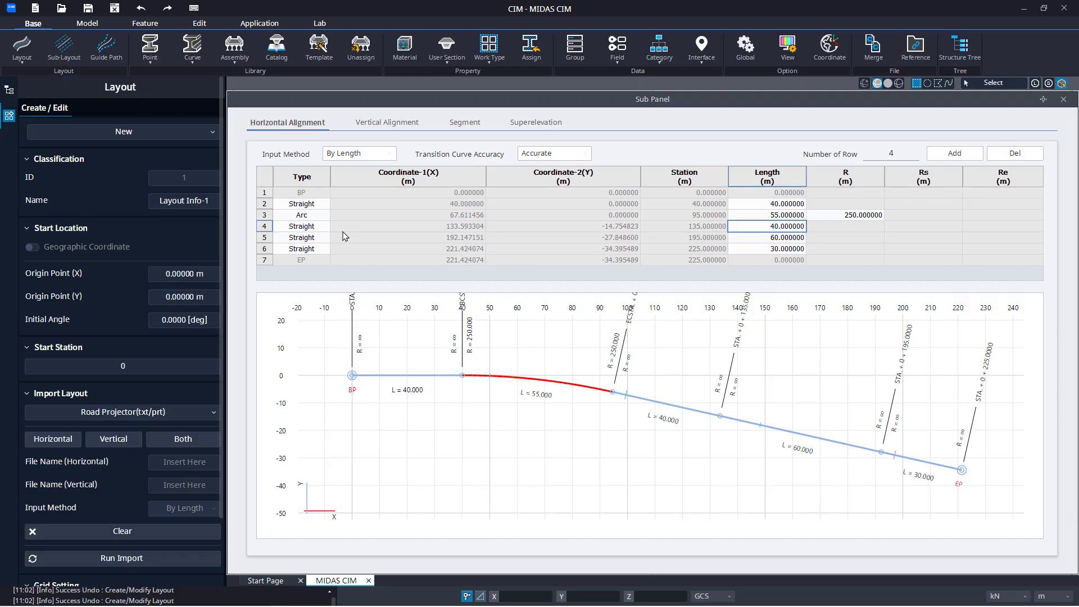
Try the Clothoid type for row 3 of the horizontal alignment and set the row to Straight
{"action": "left_click", "coordinate": [314, 215]}
{"action": "left_click", "coordinate": [325, 215]}
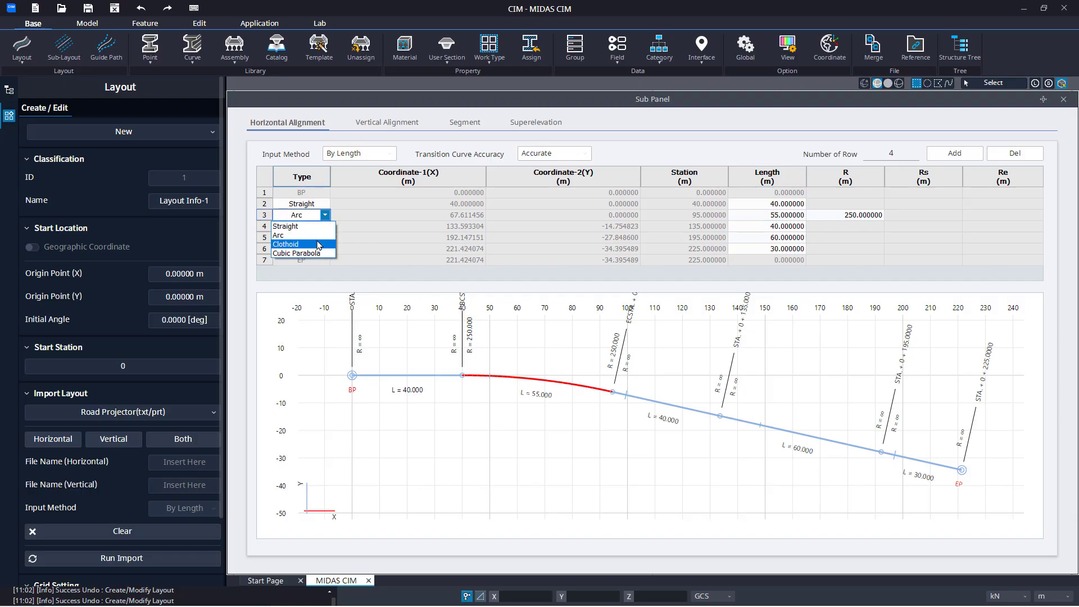
{"action": "left_click", "coordinate": [320, 244]}
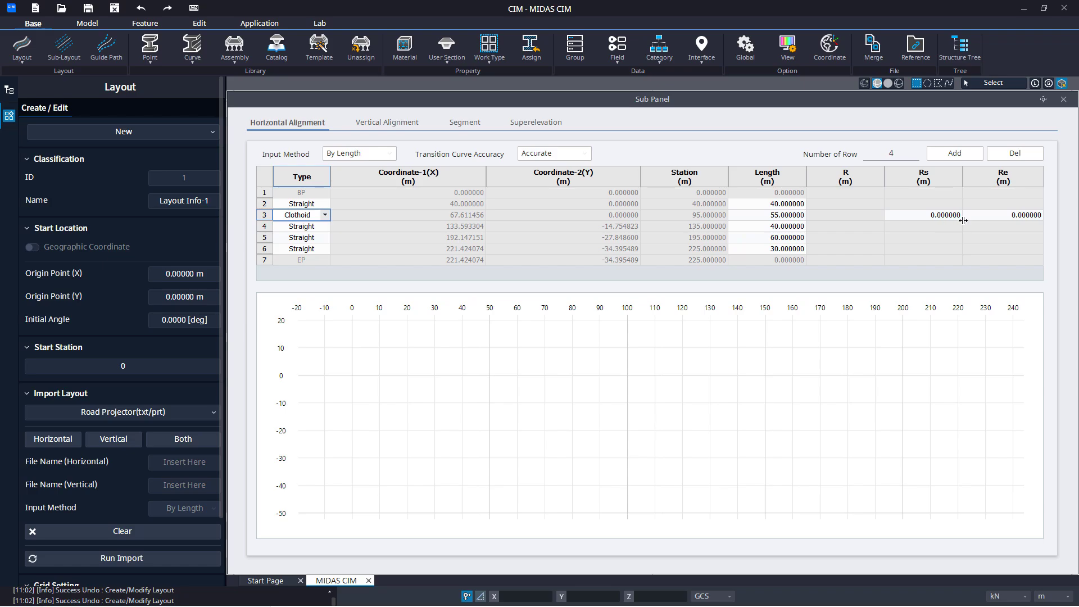
{"action": "left_click", "coordinate": [325, 214]}
{"action": "left_click", "coordinate": [322, 226]}
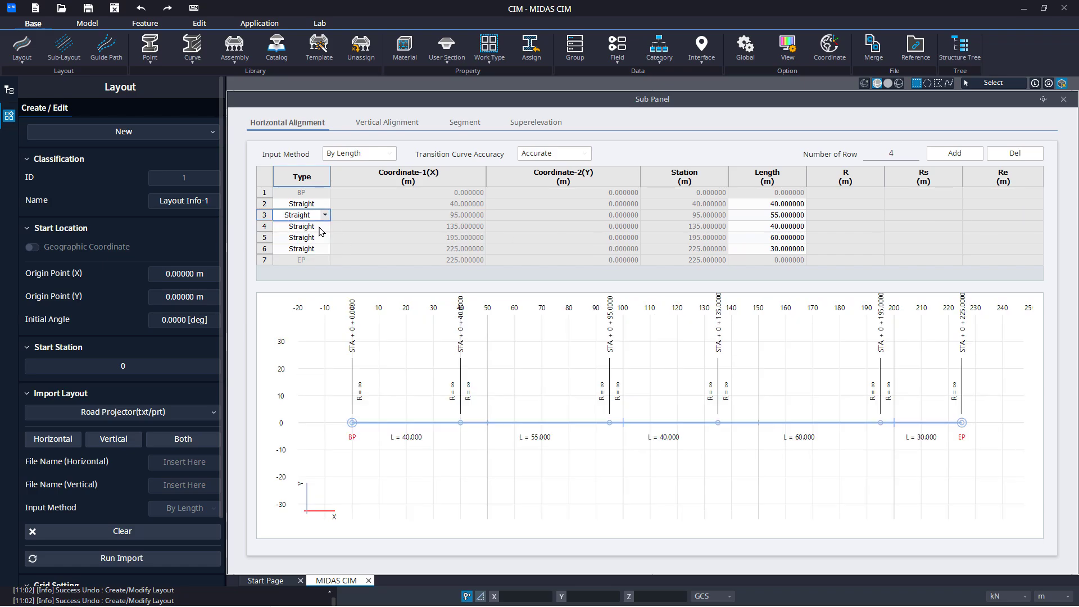
{"action": "left_click", "coordinate": [370, 235]}
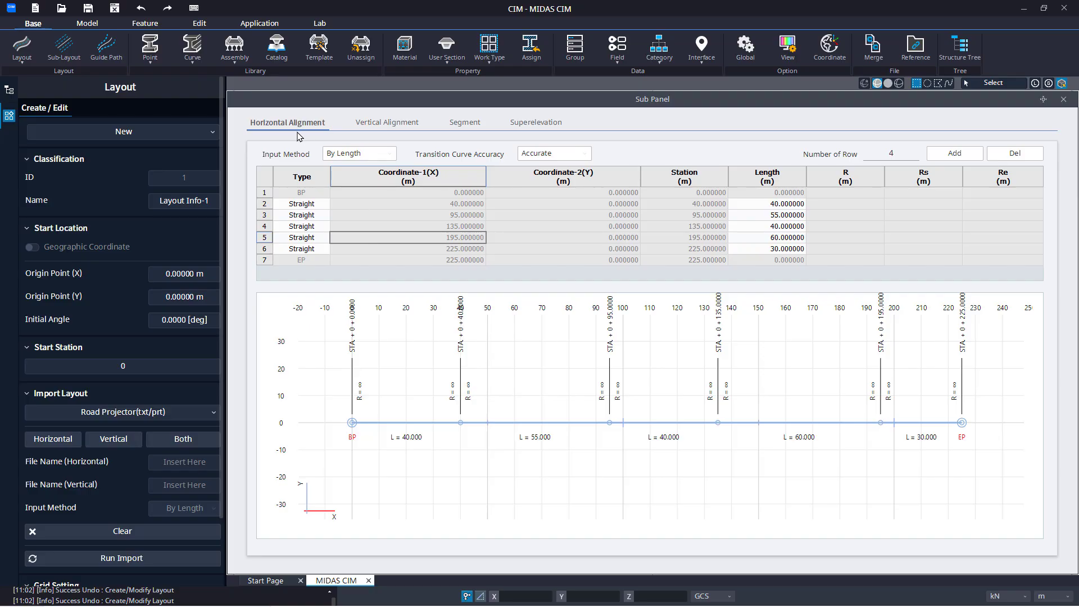
Check the end point of the horizontal alignment and set the end station of the vertical alignment to 225 m
{"action": "left_click", "coordinate": [368, 129]}
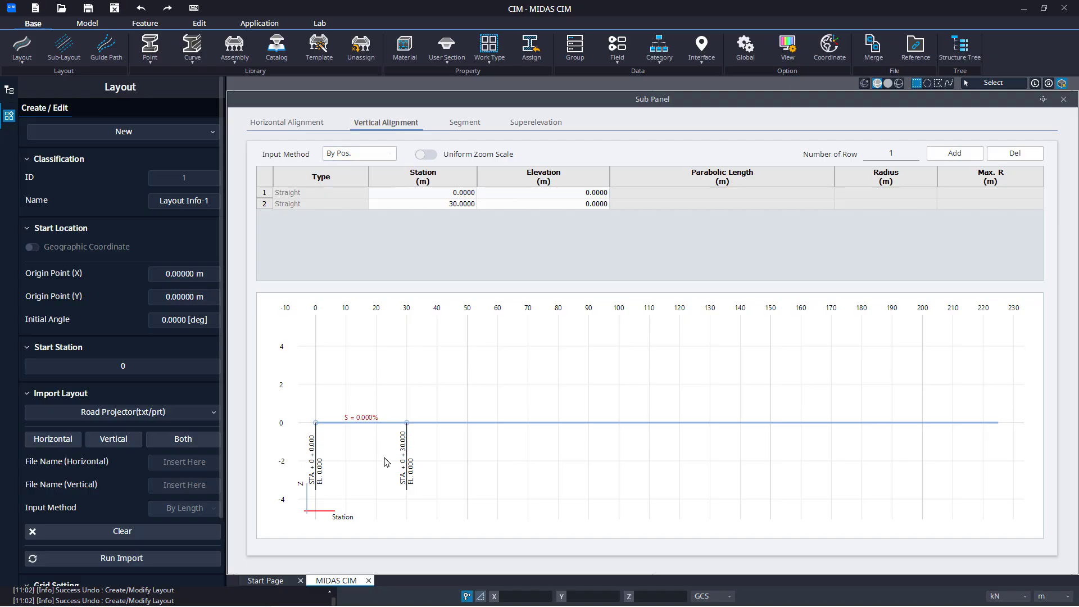
{"action": "left_click", "coordinate": [284, 125]}
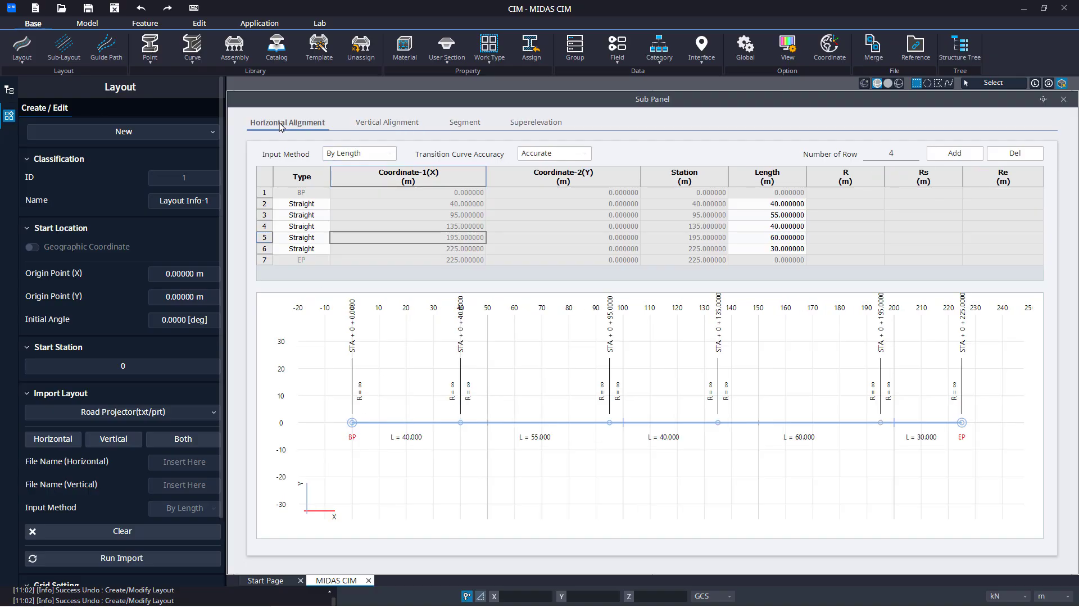
{"action": "left_click", "coordinate": [467, 260]}
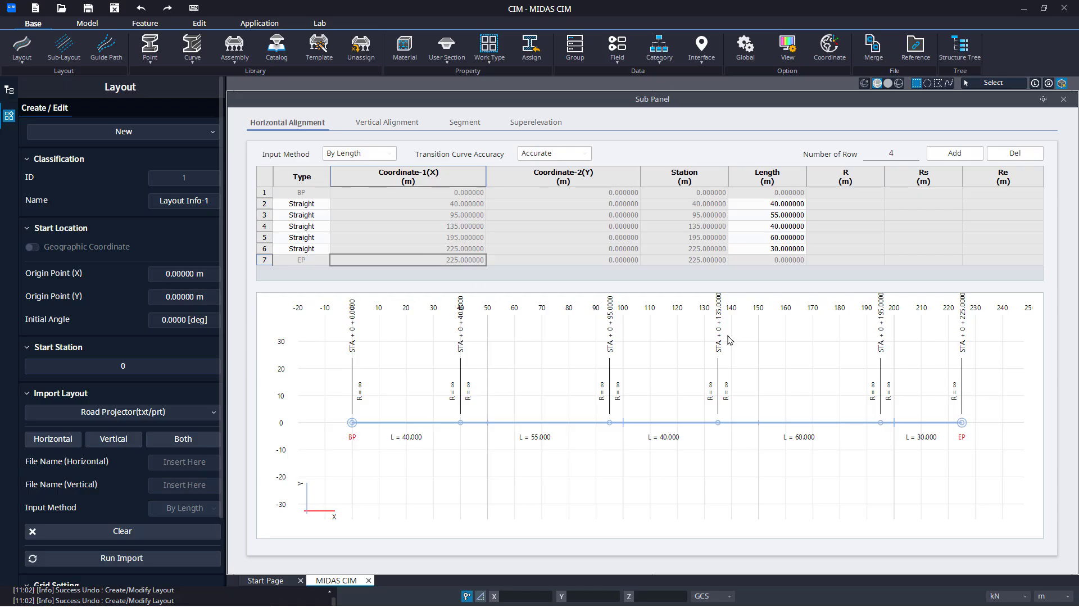
{"action": "middle_click_drag", "start_coordinate": [933, 384], "coordinate": [932, 423]}
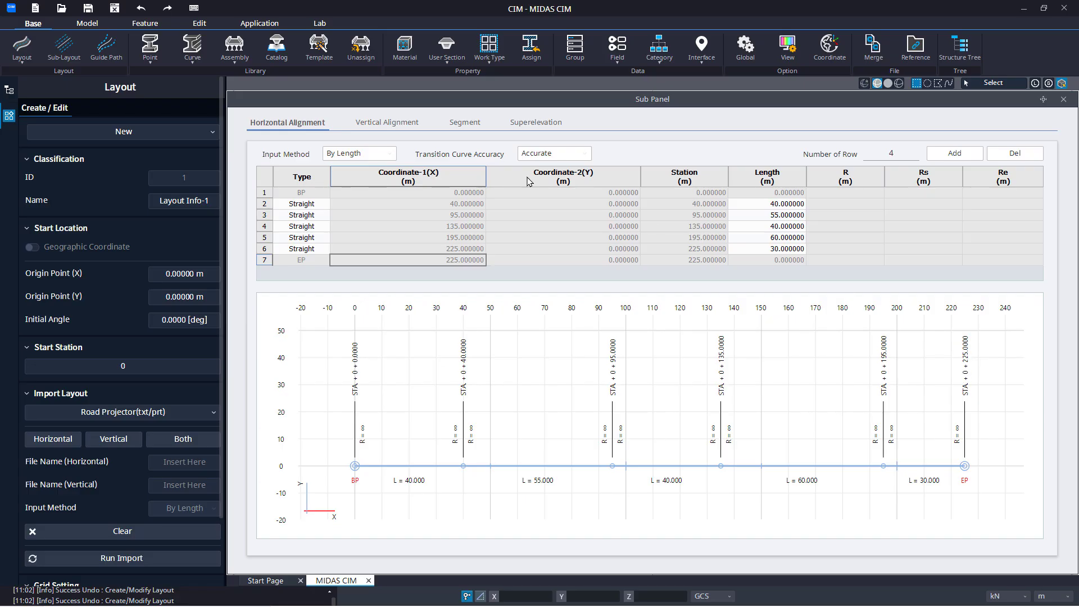
{"action": "left_click", "coordinate": [397, 123]}
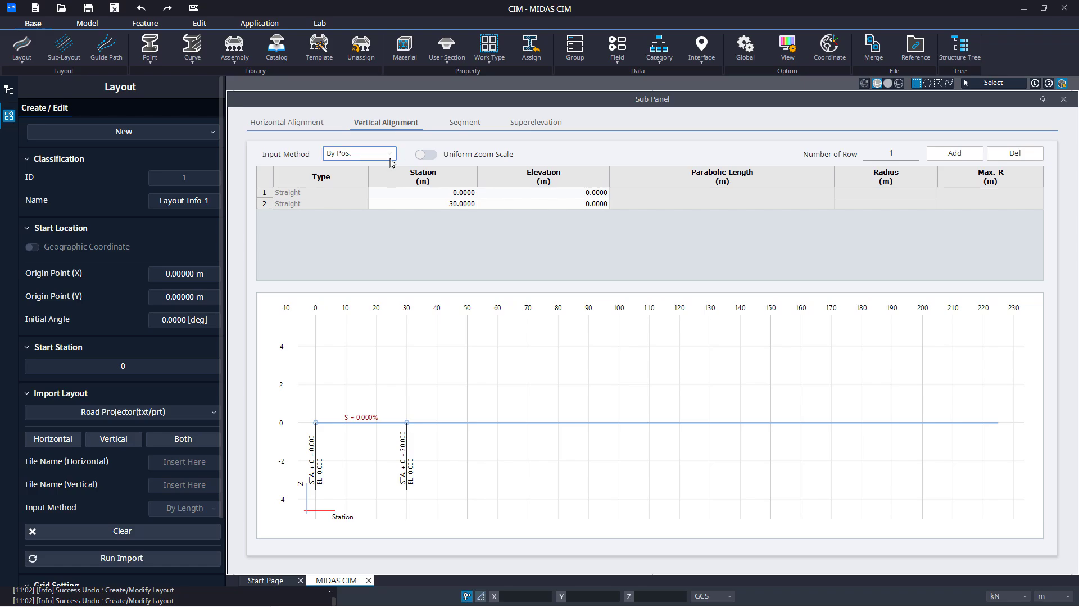
{"action": "left_click", "coordinate": [414, 208]}
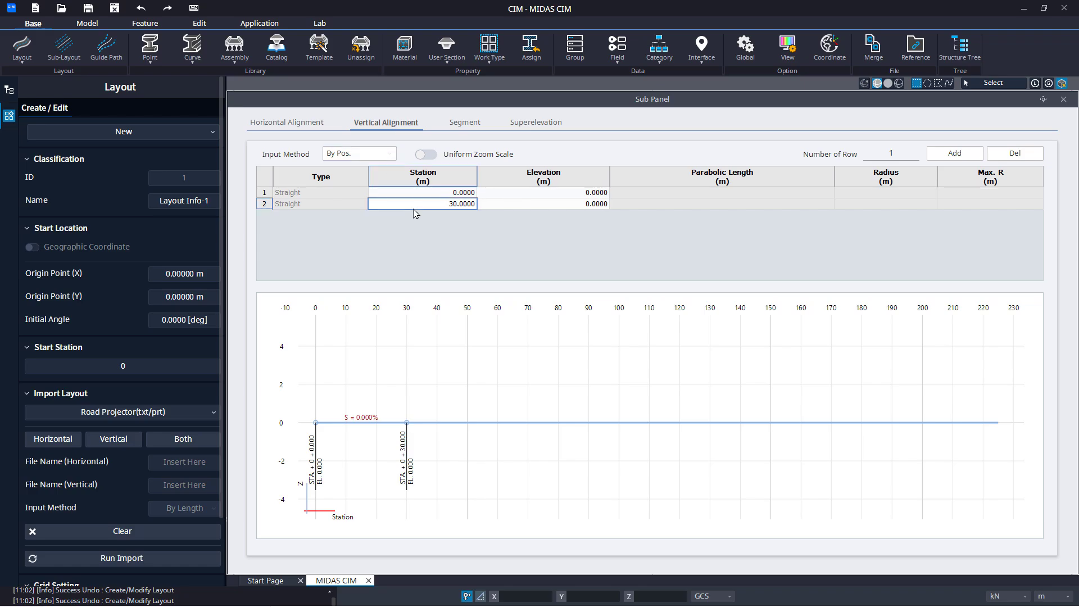
{"action": "type", "text": "225"}
{"action": "key", "text": "Up"}
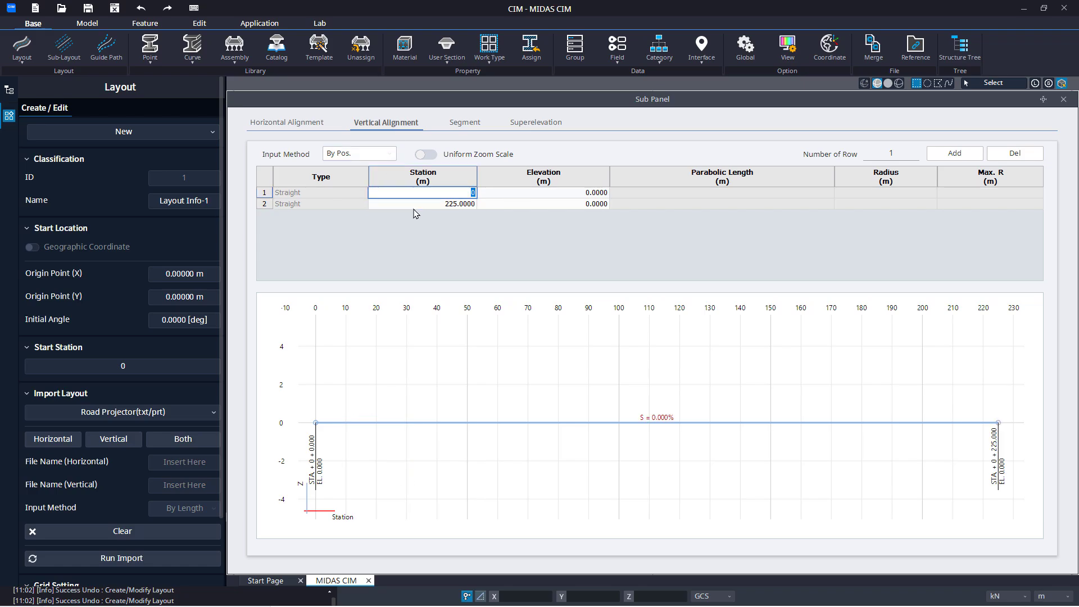
{"action": "key", "text": "Down"}
Add rows to the vertical alignment with the number of rows set to 5
{"action": "left_click", "coordinate": [877, 153]}
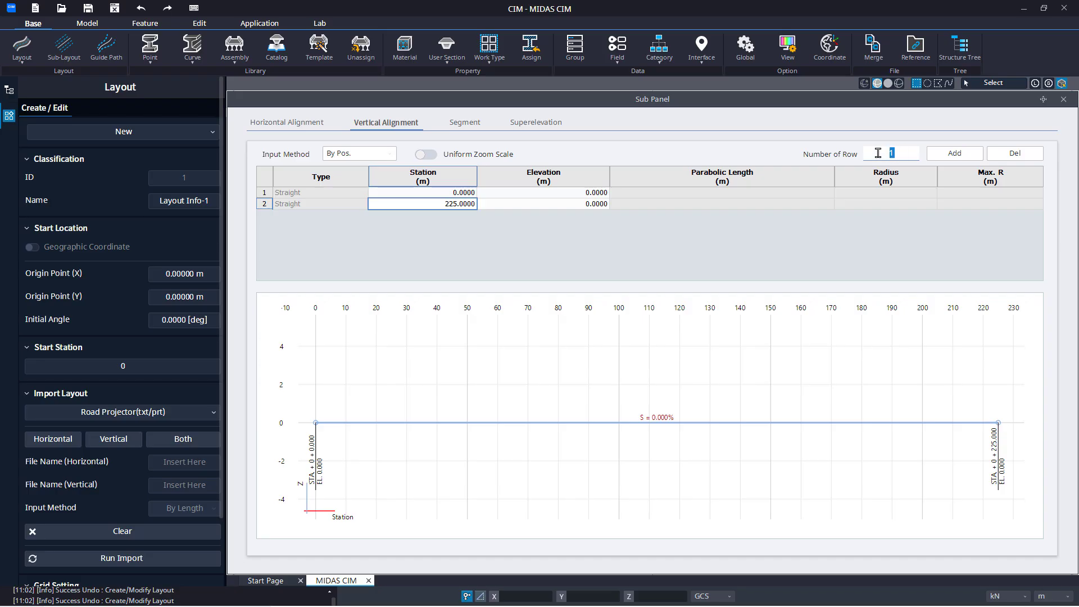
{"action": "type", "text": "5"}
{"action": "left_click", "coordinate": [939, 159]}
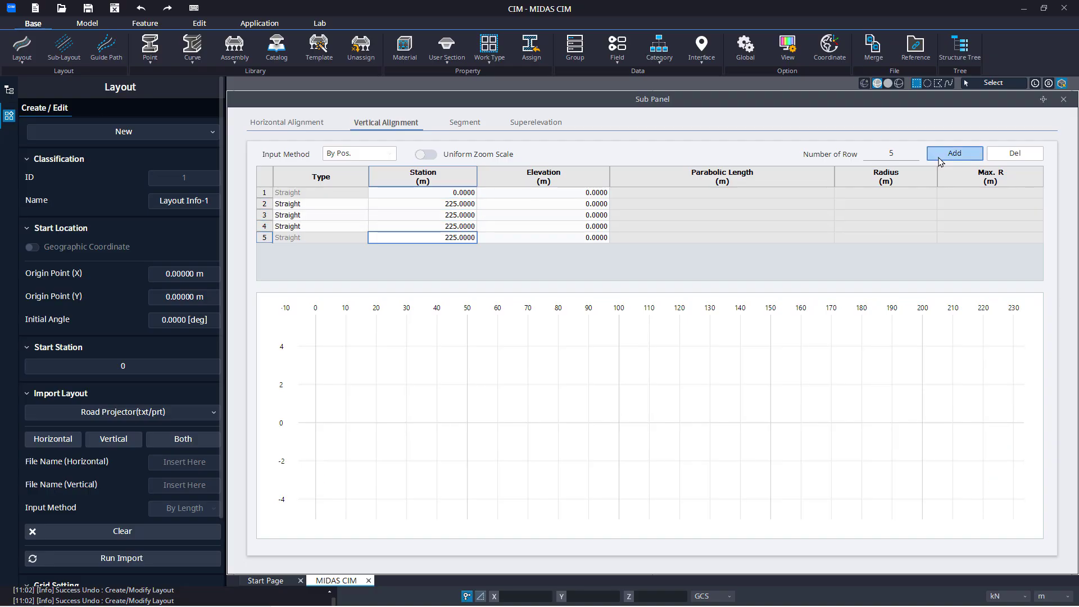
Set the stations of rows 2 to 5 in the vertical alignment to 30, 75, 100 and 150 m
{"action": "left_click", "coordinate": [440, 205]}
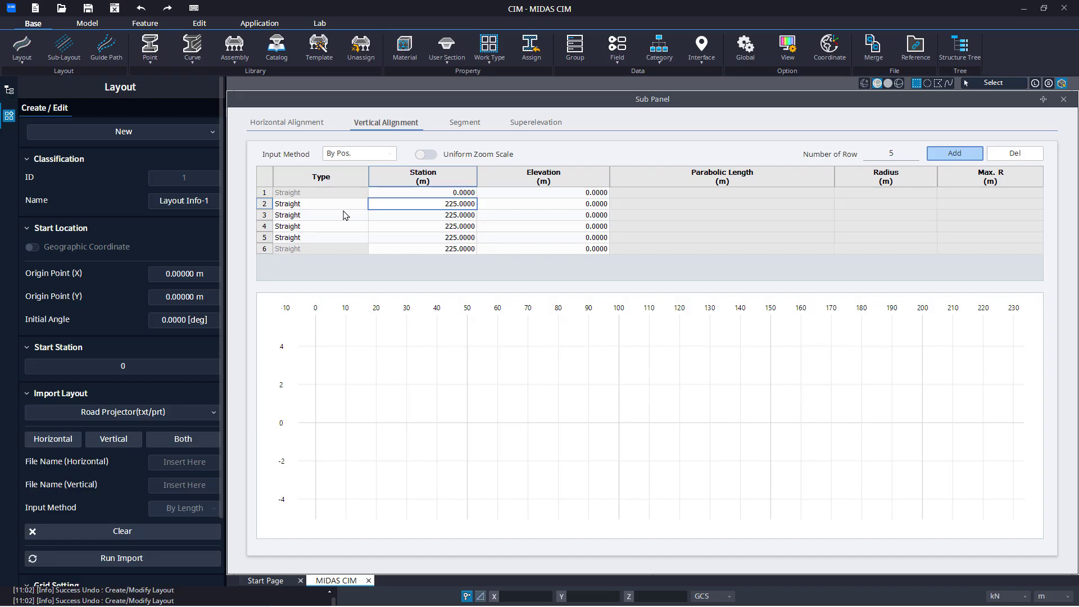
{"action": "type", "text": "30"}
{"action": "key", "text": "Return"}
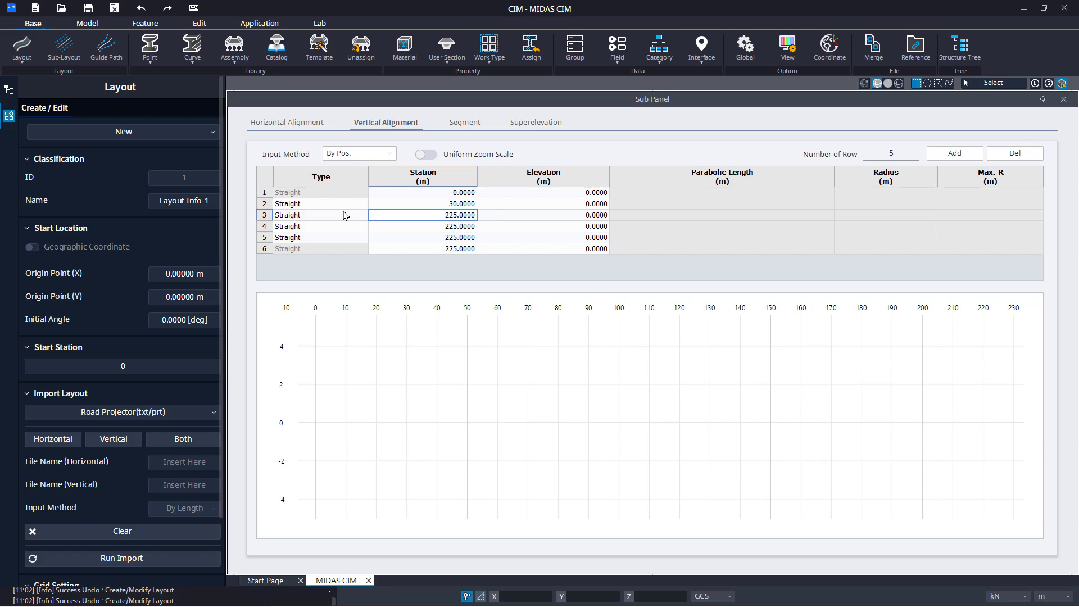
{"action": "type", "text": "75"}
{"action": "key", "text": "Return"}
{"action": "type", "text": "100"}
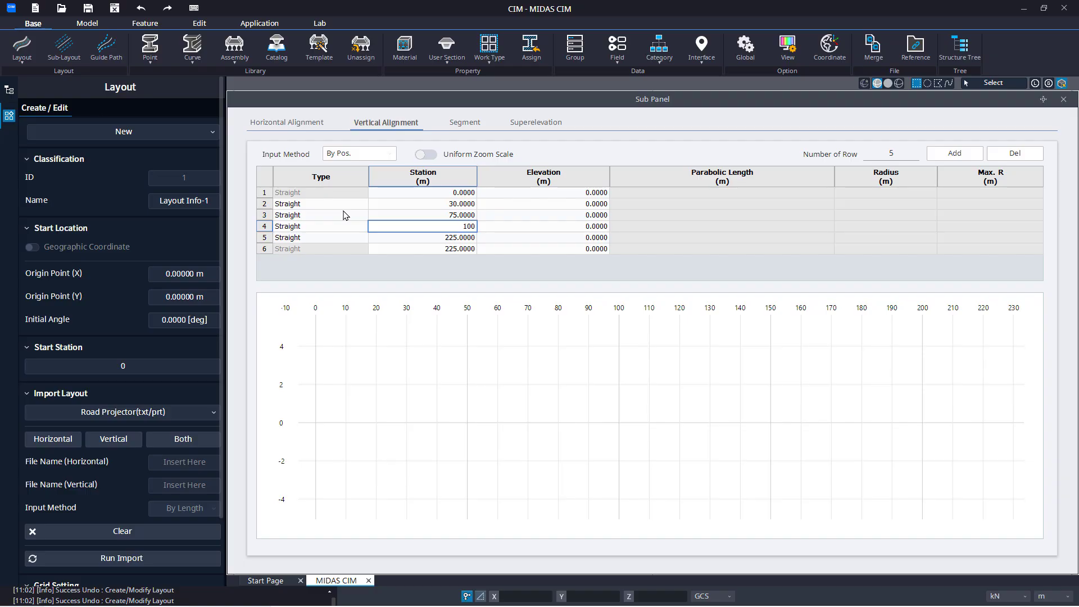
{"action": "key", "text": "Return"}
{"action": "type", "text": "150"}
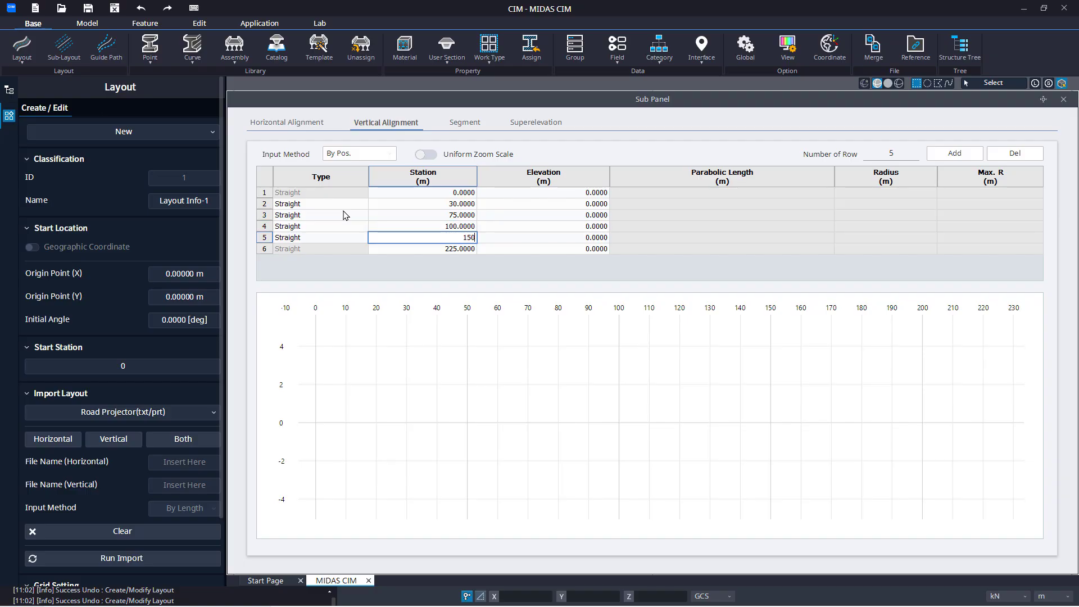
{"action": "key", "text": "Up"}
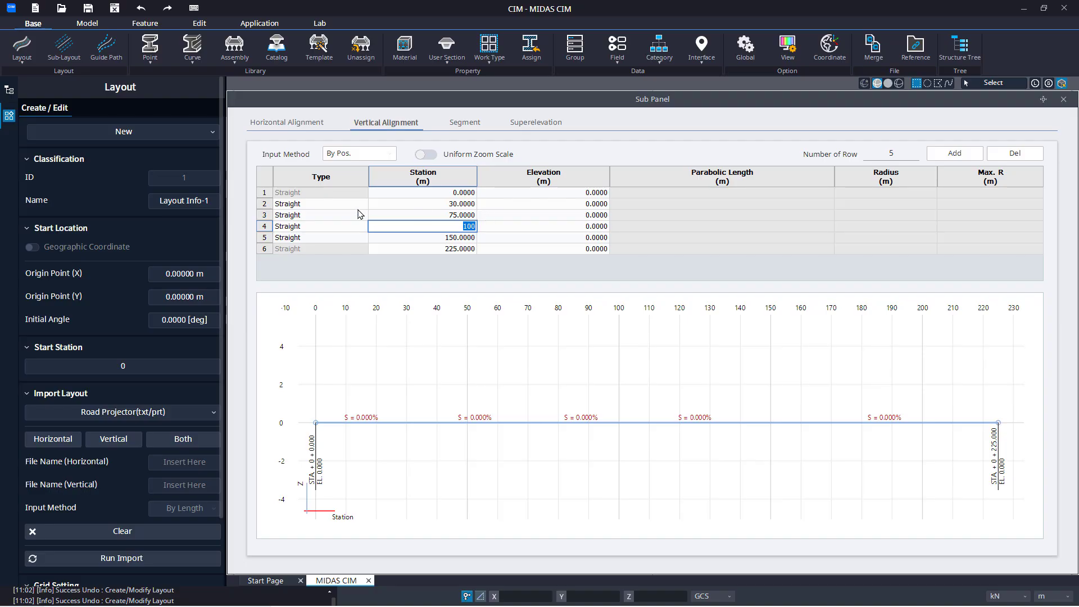
Try the 2 (Parabolic) type for row 2 of the vertical alignment and set the row to Arc
{"action": "left_click", "coordinate": [364, 206]}
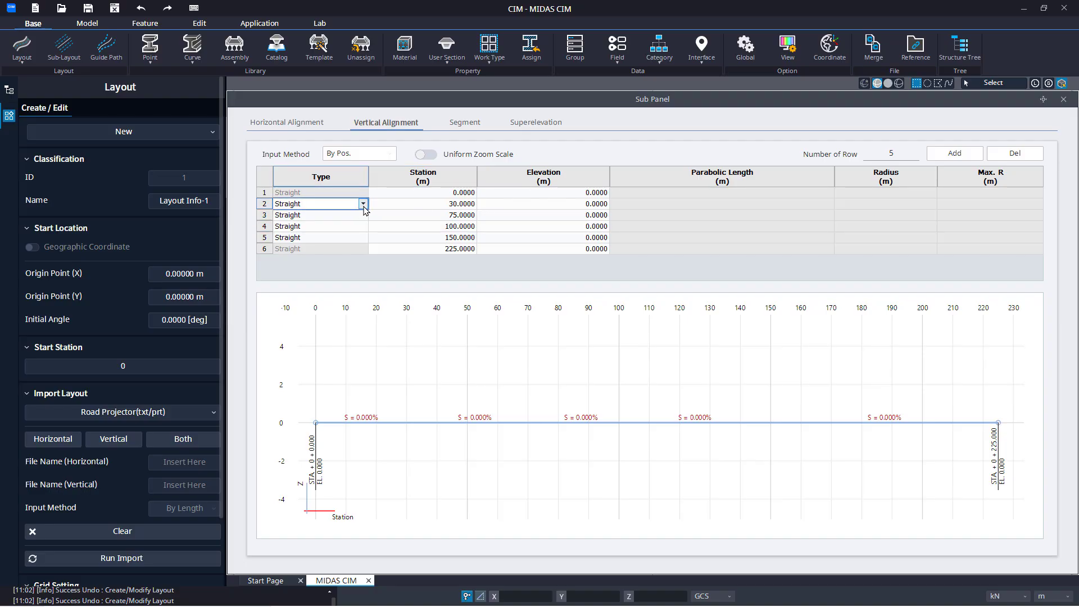
{"action": "left_click", "coordinate": [364, 206]}
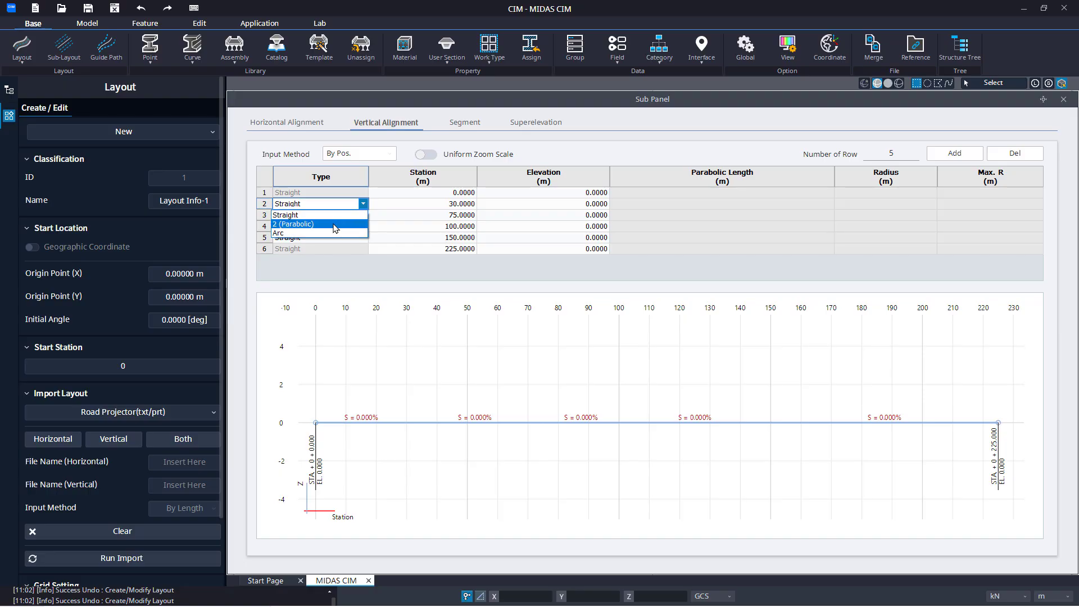
{"action": "left_click", "coordinate": [336, 225]}
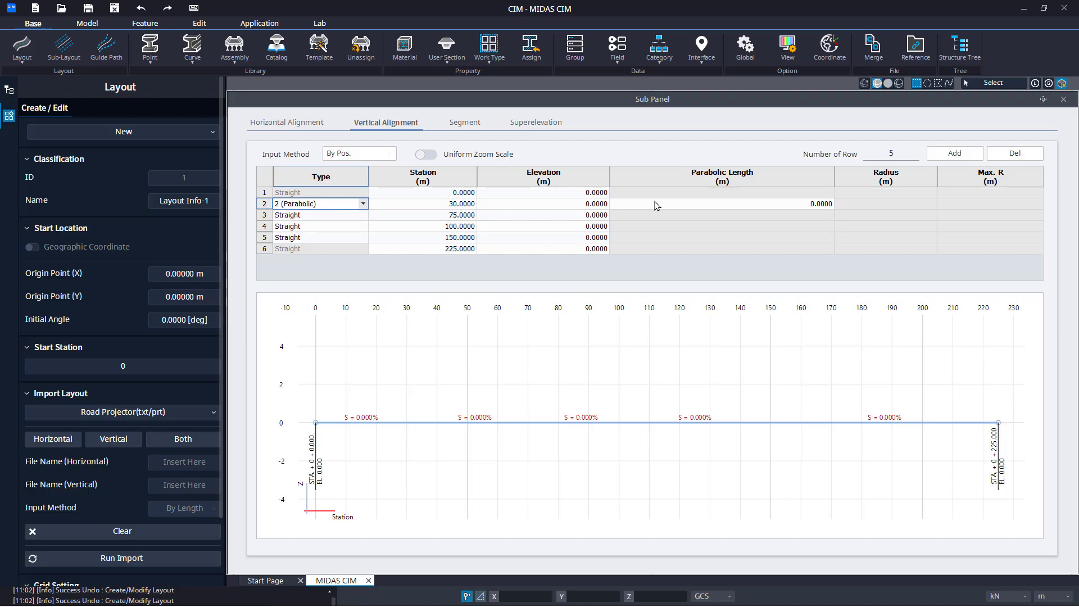
{"action": "left_click", "coordinate": [363, 203]}
{"action": "left_click", "coordinate": [360, 237]}
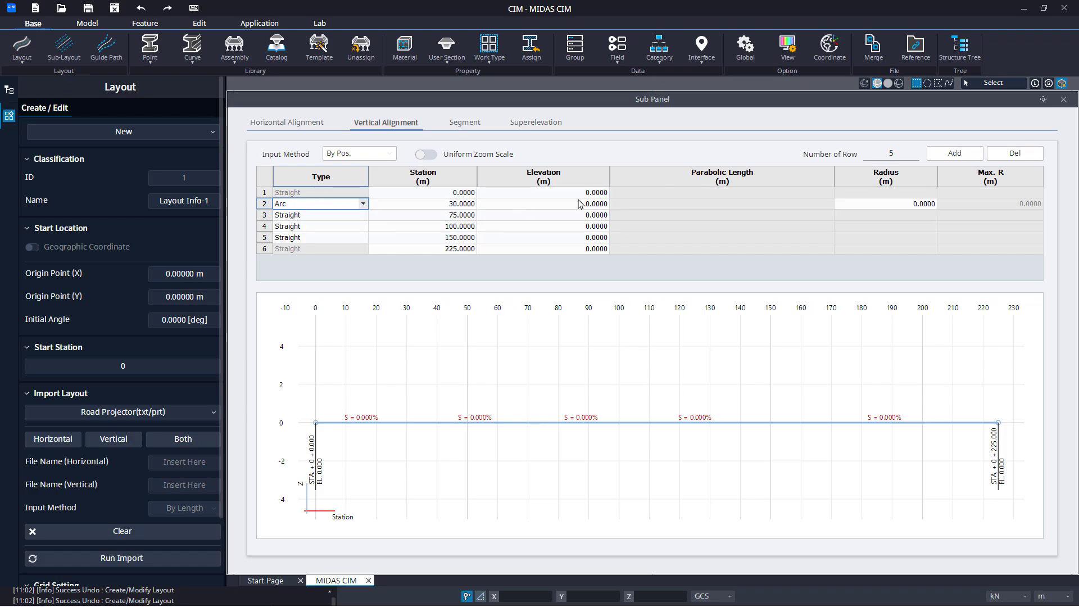
Set the vertical alignment elevations to 0.5, -0.25 and 1 m in rows 2 to 4 and -1 m in row 6, leaving row 5 at 0
{"action": "left_click", "coordinate": [550, 206]}
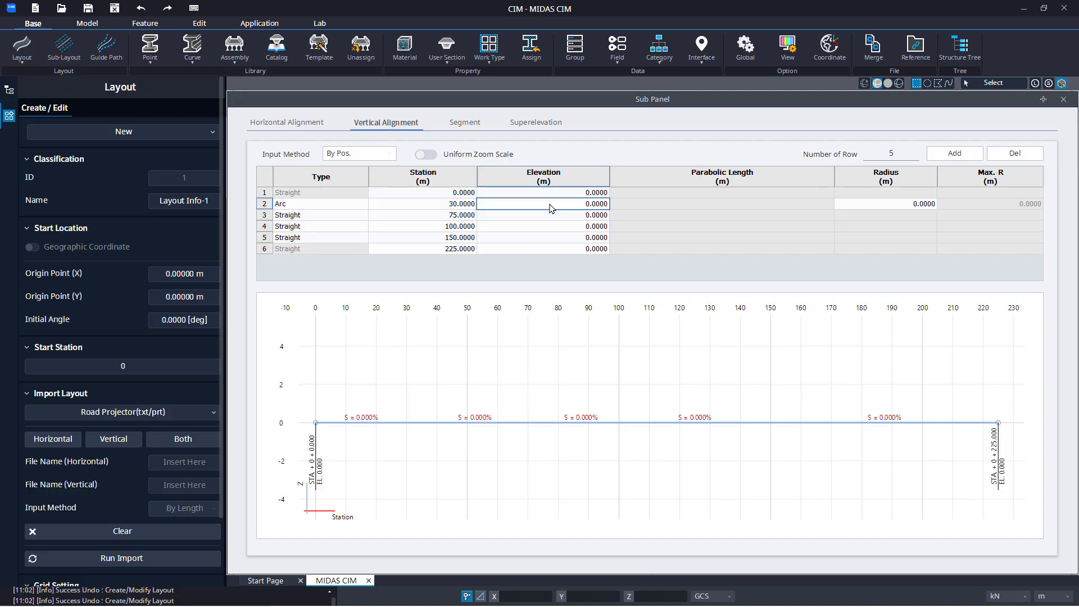
{"action": "type", "text": "0.5"}
{"action": "key", "text": "Return"}
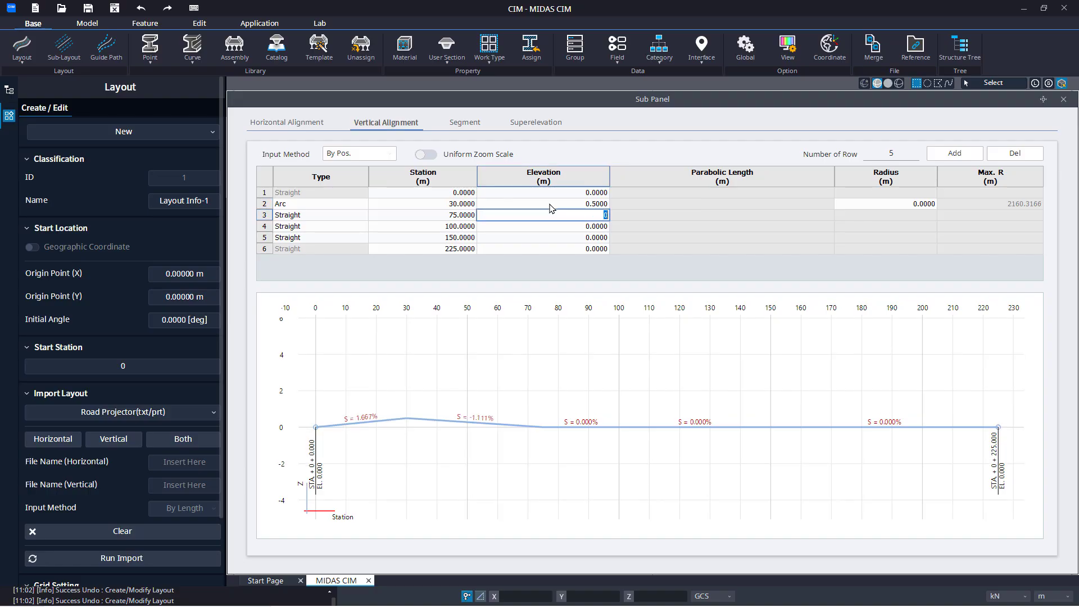
{"action": "type", "text": "-0.25"}
{"action": "key", "text": "Return"}
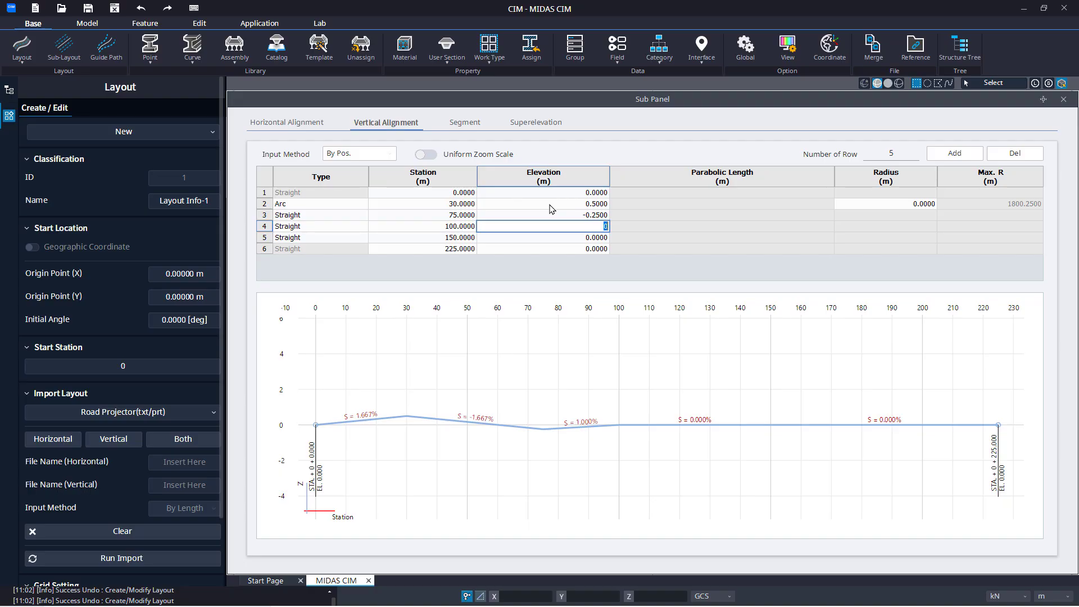
{"action": "type", "text": "1"}
{"action": "key", "text": "Return"}
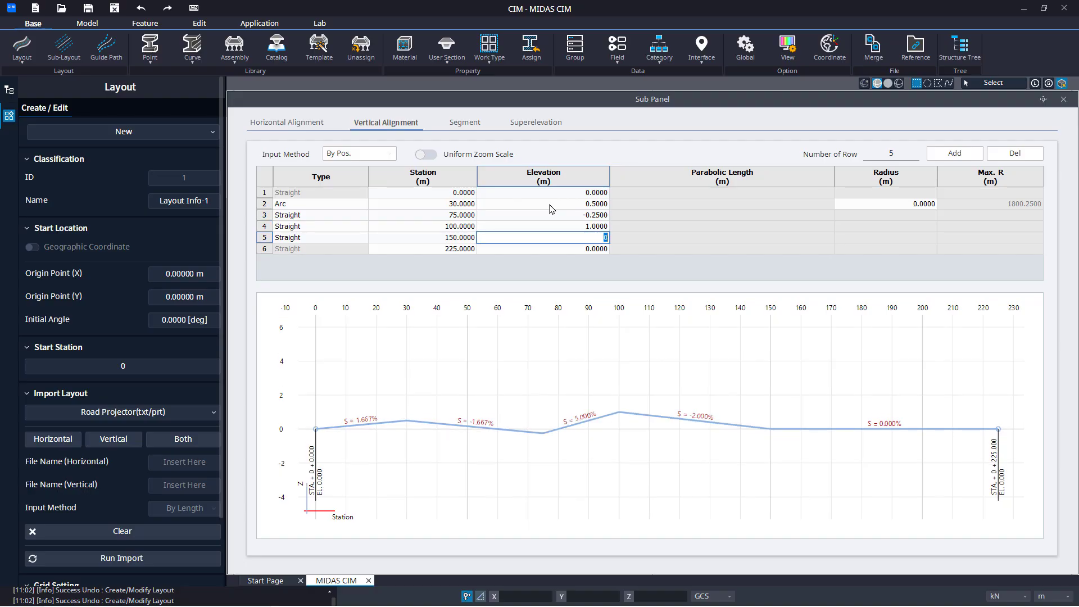
{"action": "key", "text": "Return"}
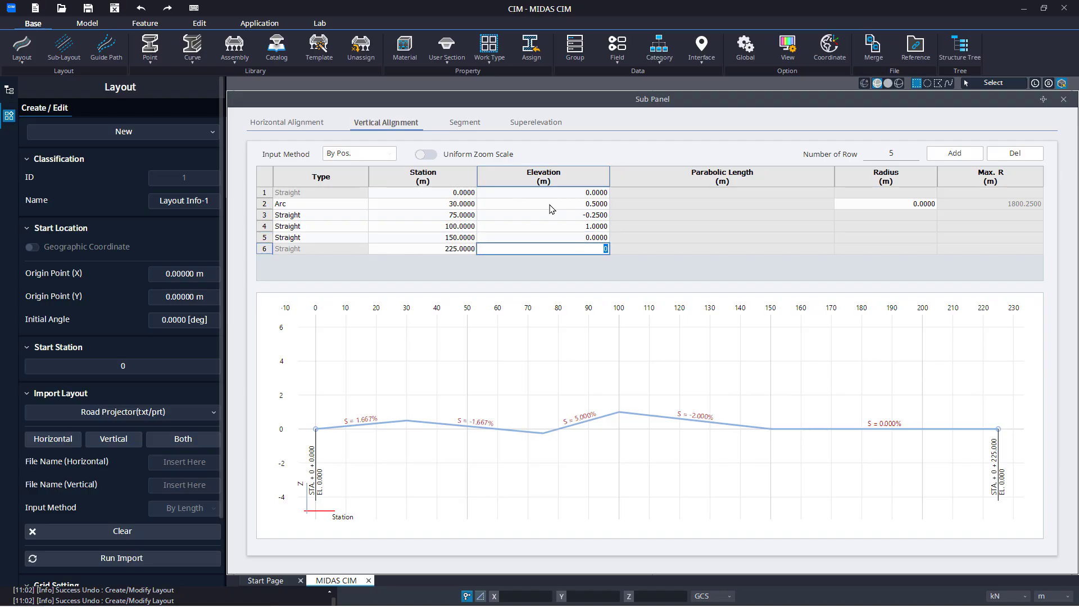
{"action": "type", "text": "-1"}
{"action": "key", "text": "Up"}
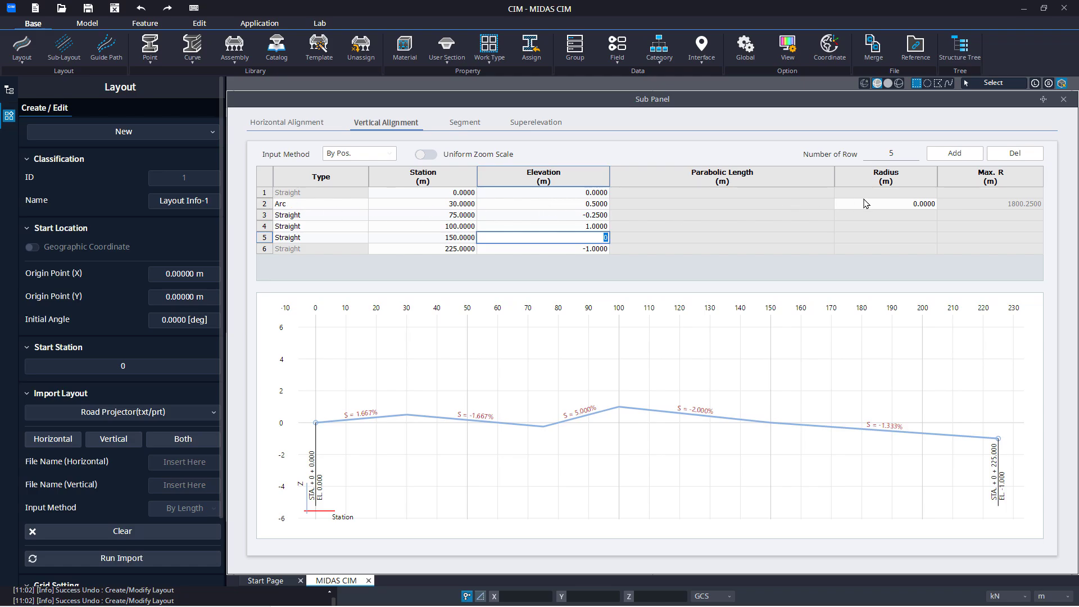
Set the radius of the arc in row 2 of the vertical alignment to 25 m
{"action": "left_click", "coordinate": [570, 206]}
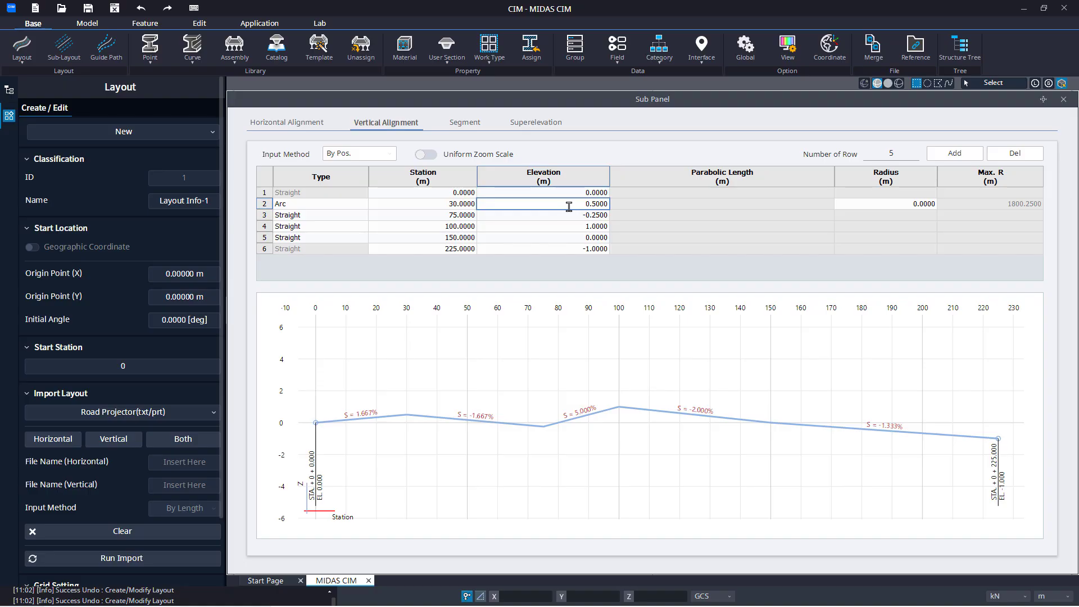
{"action": "left_click", "coordinate": [866, 204]}
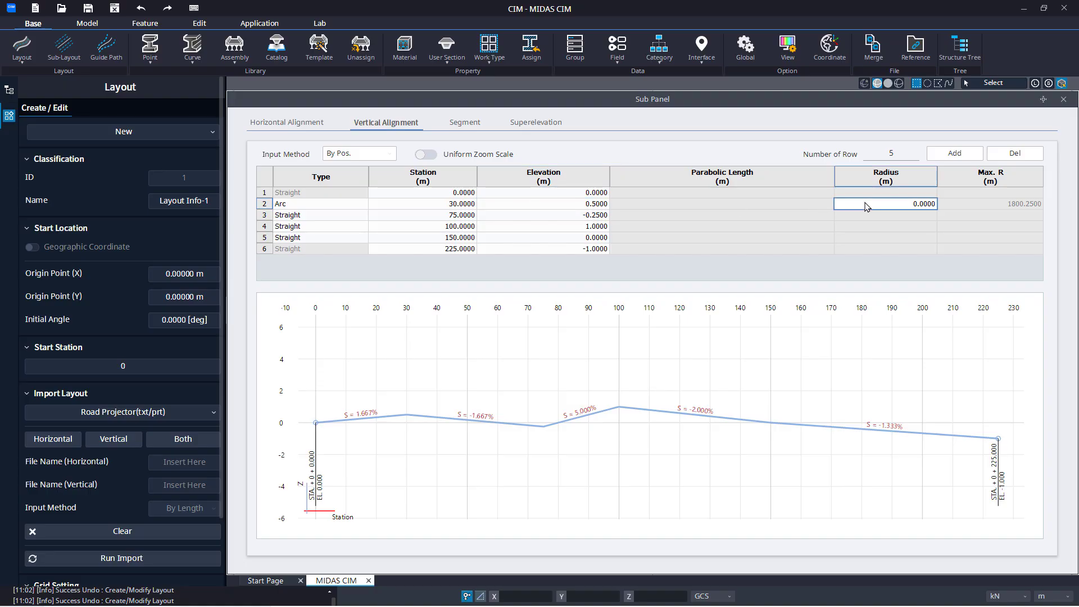
{"action": "type", "text": "25"}
{"action": "key", "text": "Tab"}
{"action": "left_click", "coordinate": [866, 204]}
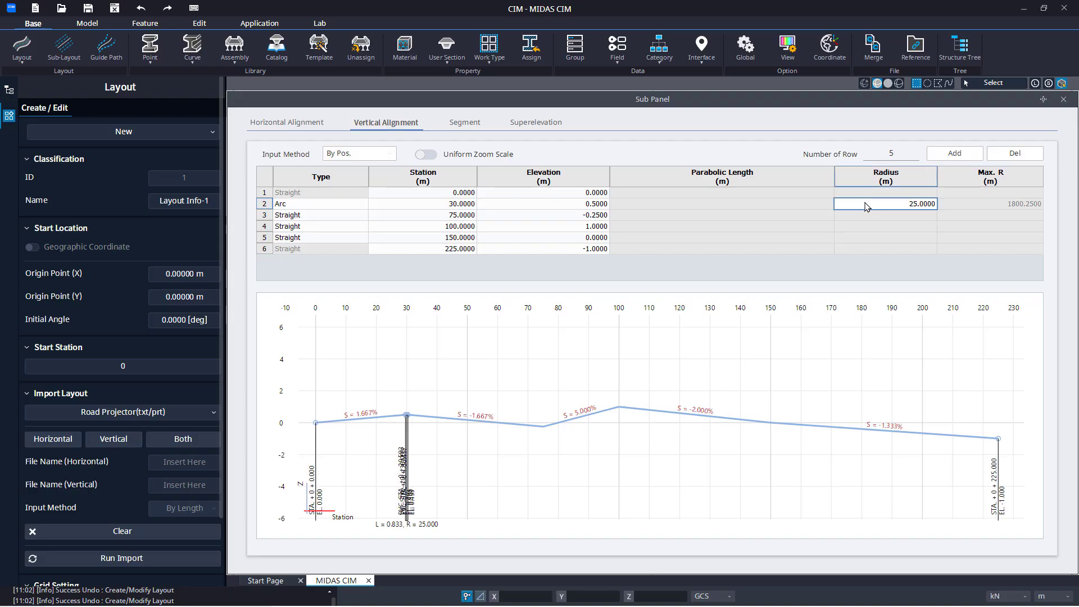
Set the radius of the arc in row 2 of the vertical alignment to 50 m and inspect the curve in the profile
{"action": "type", "text": "50"}
{"action": "key", "text": "Tab"}
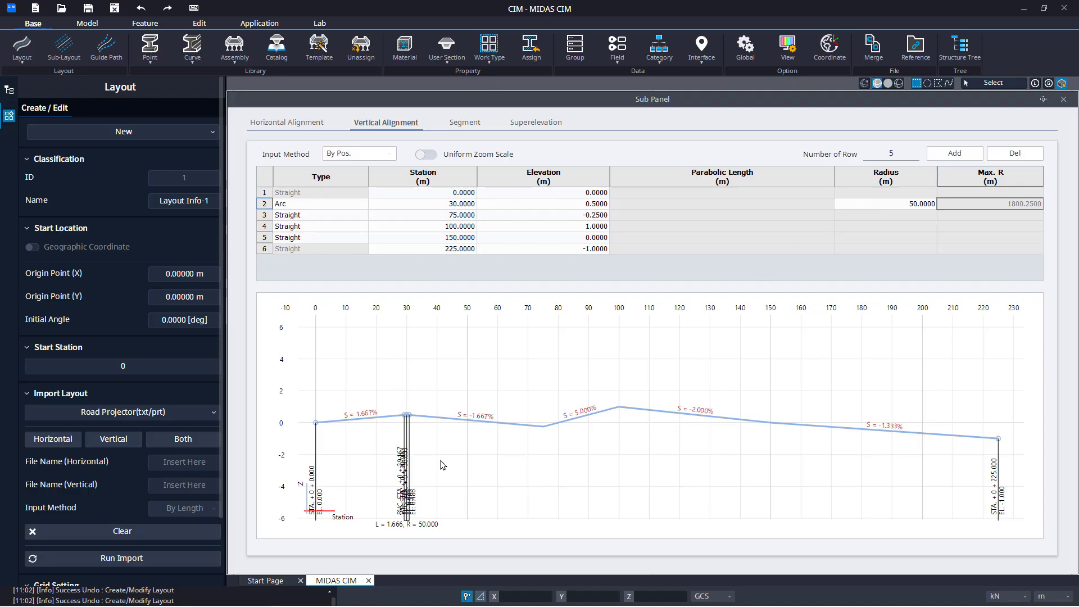
{"action": "scroll", "coordinate": [422, 460], "scroll_direction": "up", "scroll_amount": 5}
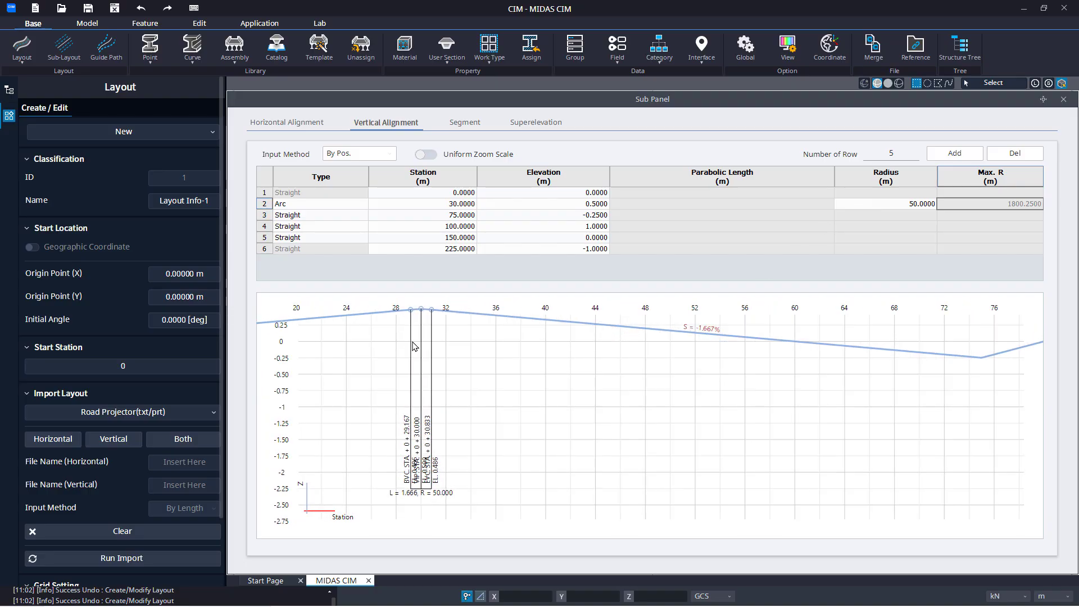
{"action": "scroll", "coordinate": [415, 344], "scroll_direction": "up", "scroll_amount": 3}
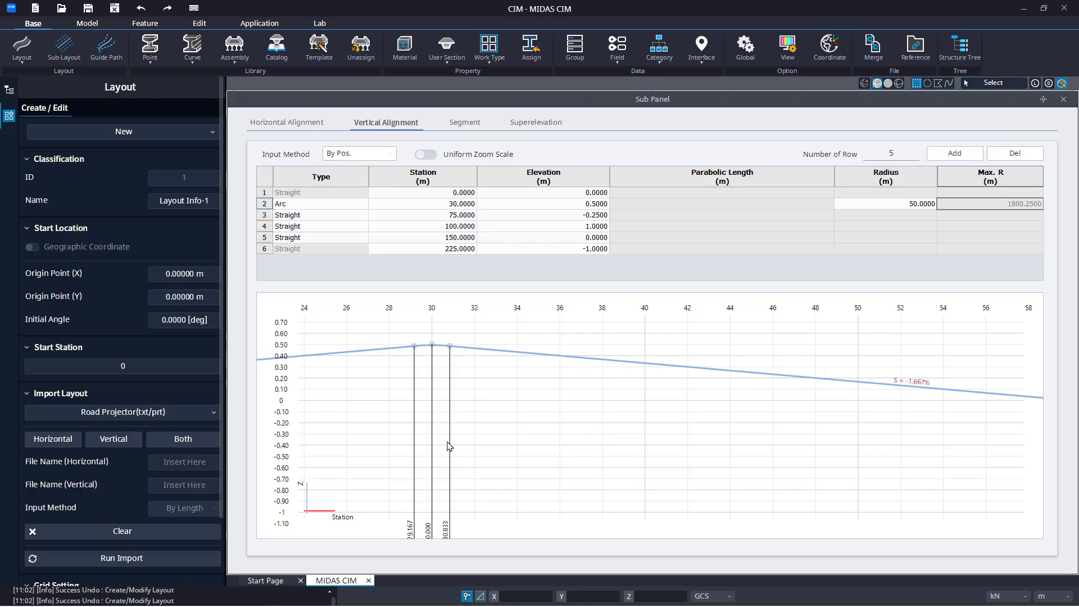
{"action": "middle_click_drag", "start_coordinate": [450, 448], "coordinate": [443, 412]}
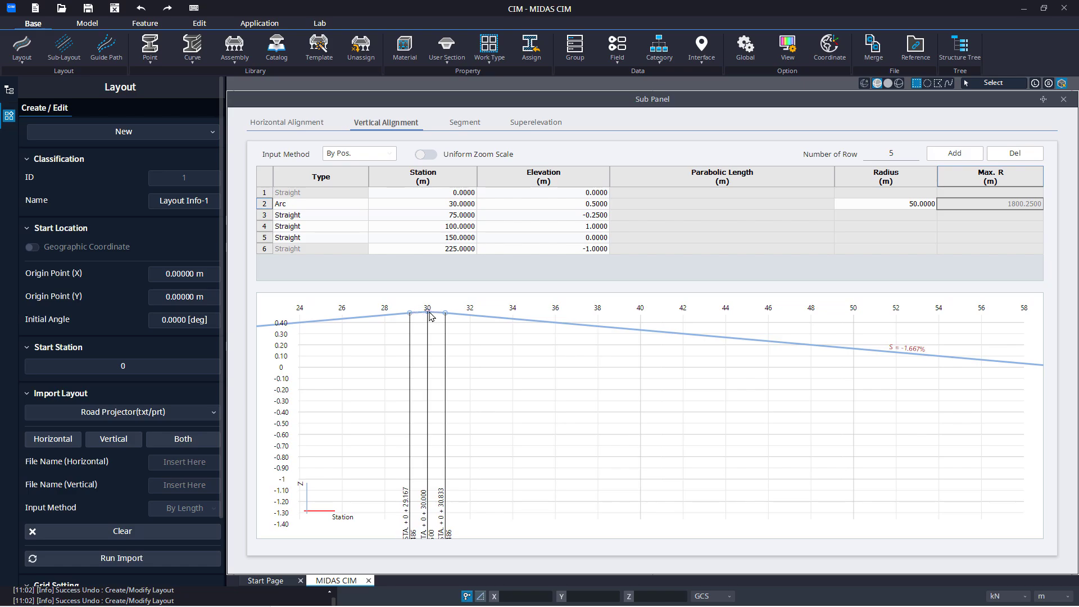
{"action": "scroll", "coordinate": [413, 314], "scroll_direction": "down", "scroll_amount": 5}
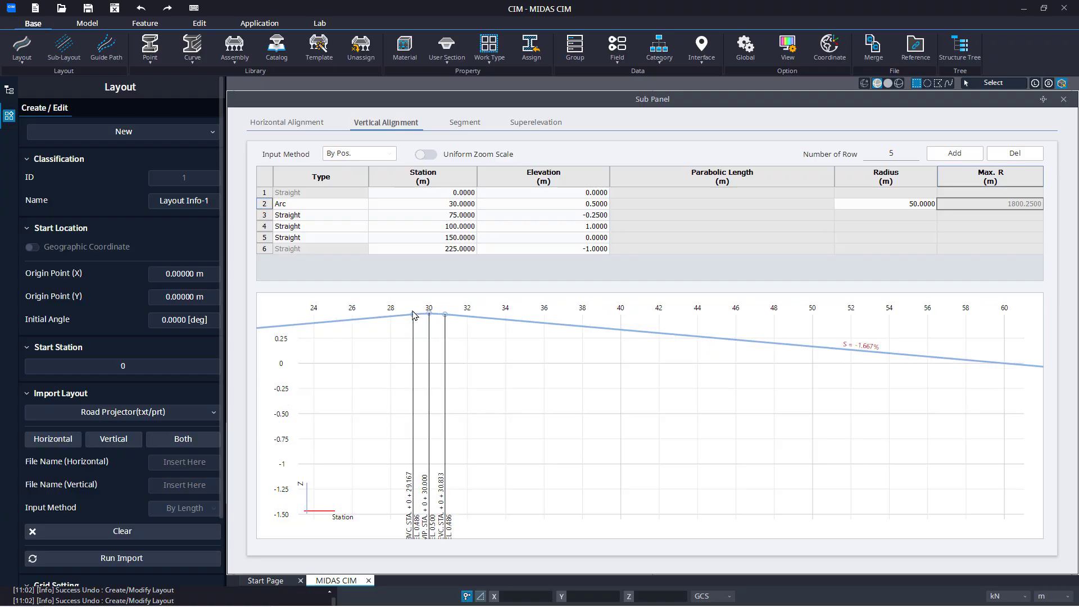
{"action": "scroll", "coordinate": [413, 314], "scroll_direction": "down", "scroll_amount": 2}
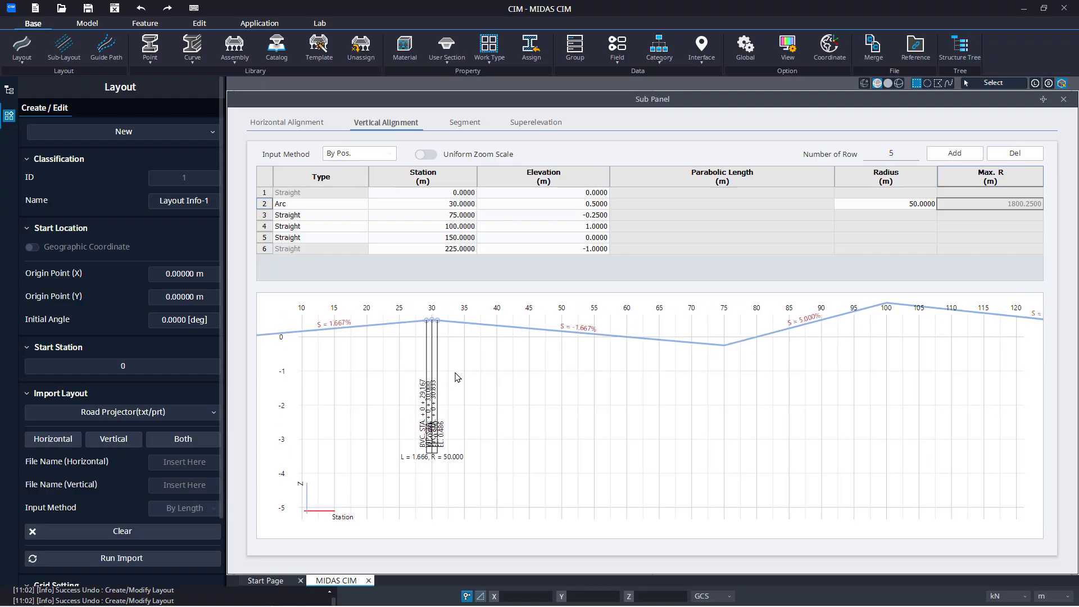
Add four intermediate rows to the layout's segment table
{"action": "left_click", "coordinate": [459, 125]}
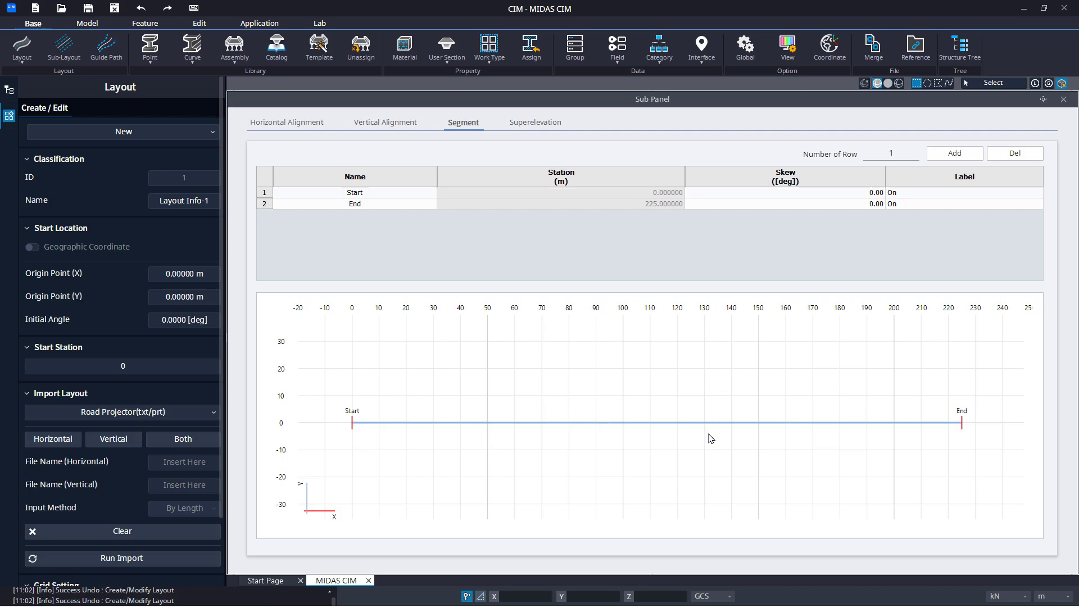
{"action": "left_click", "coordinate": [409, 209]}
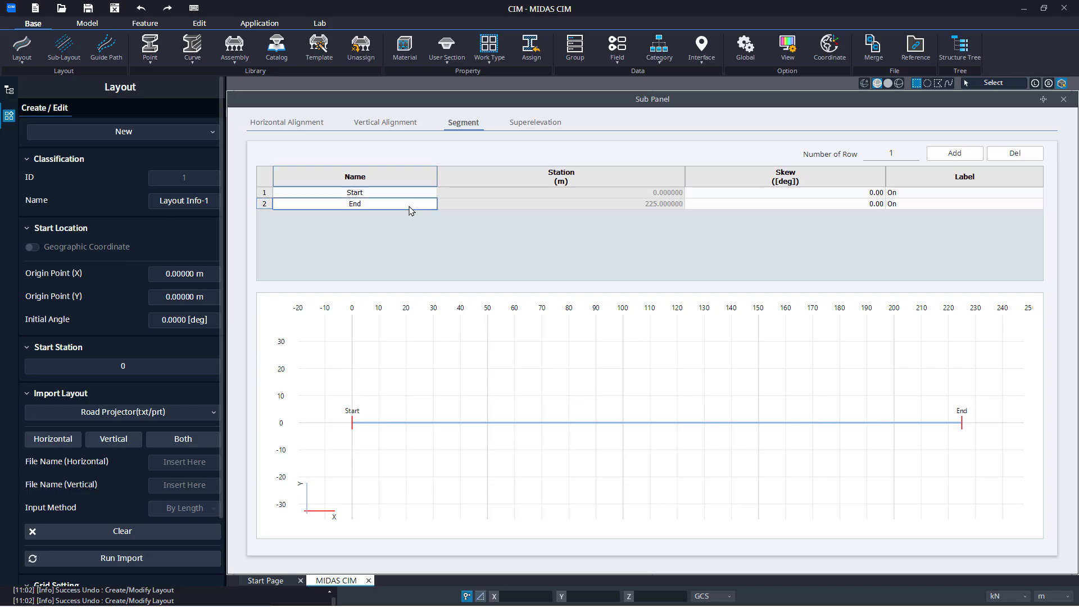
{"action": "left_click", "coordinate": [871, 150]}
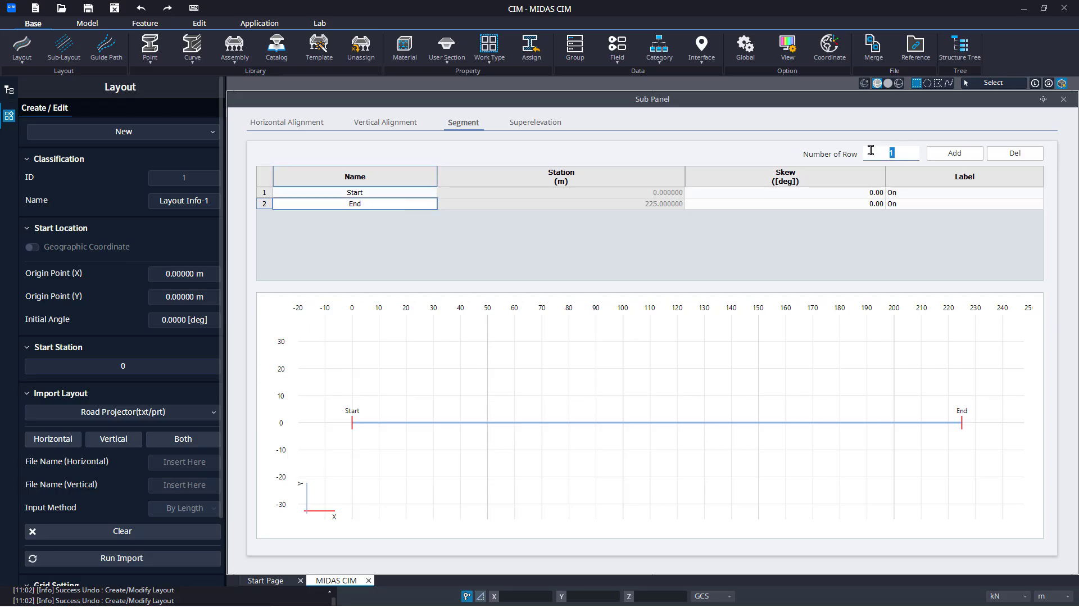
{"action": "type", "text": "4"}
{"action": "left_click", "coordinate": [951, 157]}
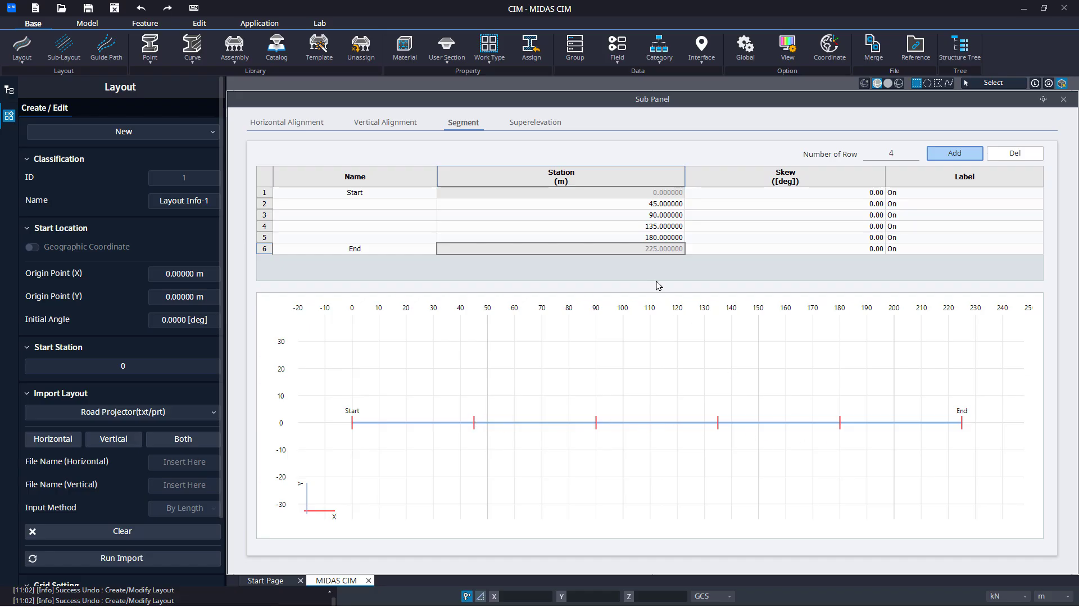
Name the four intermediate segment points in rows 2 to 5 A1, A2, A3 and A4
{"action": "left_click", "coordinate": [398, 204]}
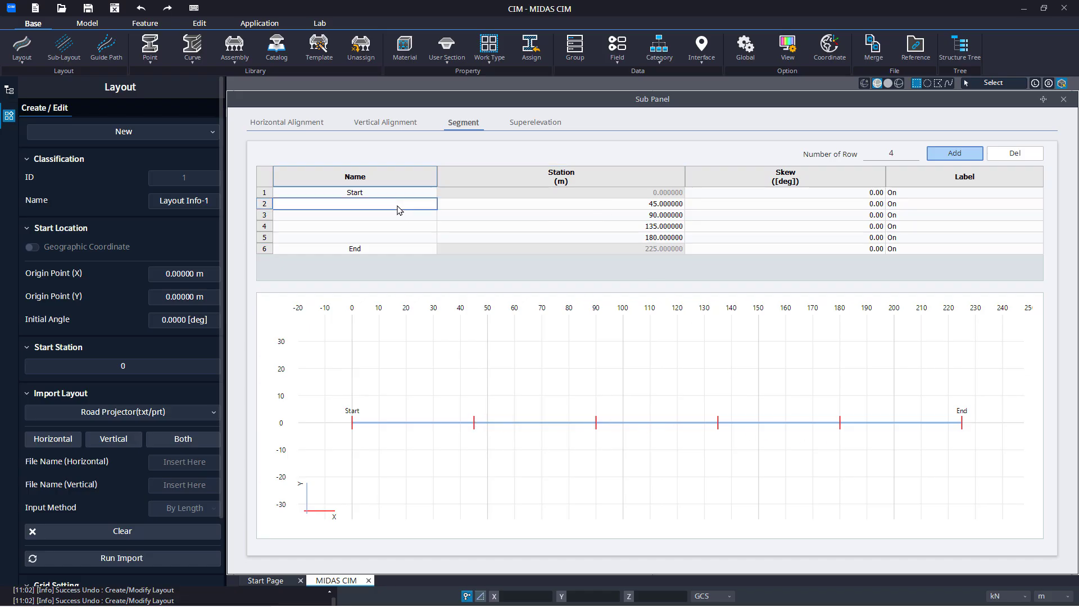
{"action": "type", "text": "A1"}
{"action": "key", "text": "Return"}
{"action": "type", "text": "A2"}
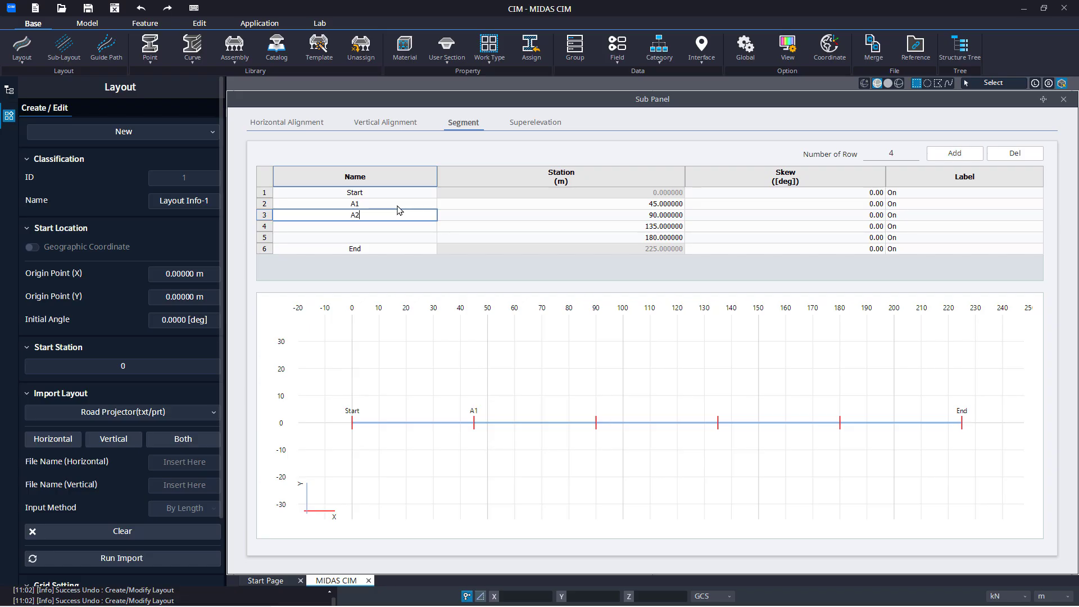
{"action": "key", "text": "Return"}
{"action": "type", "text": "A3"}
{"action": "key", "text": "Return"}
{"action": "type", "text": "A4"}
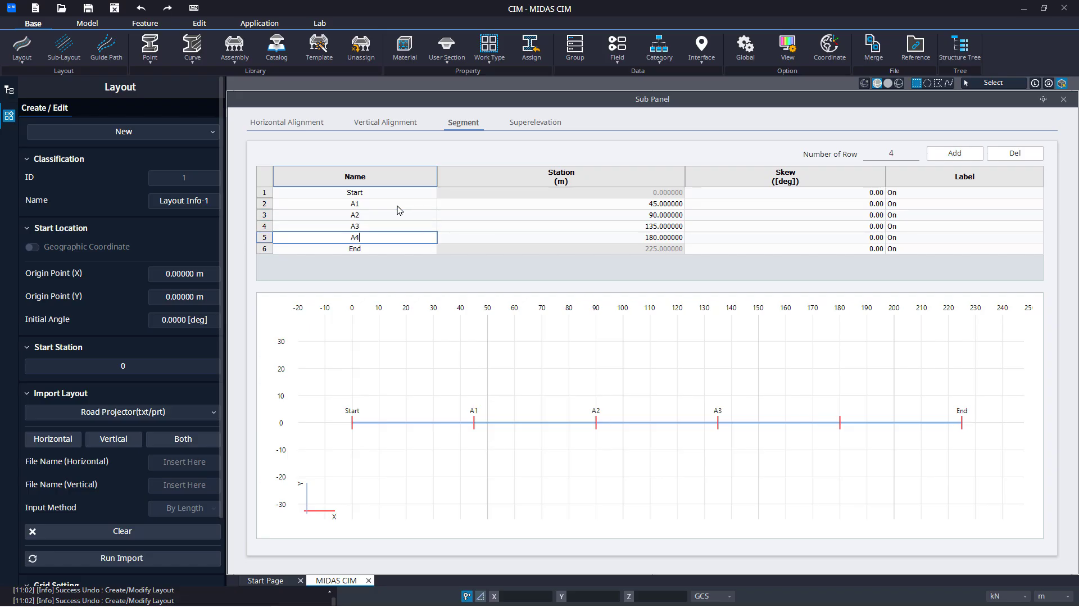
{"action": "key", "text": "Tab"}
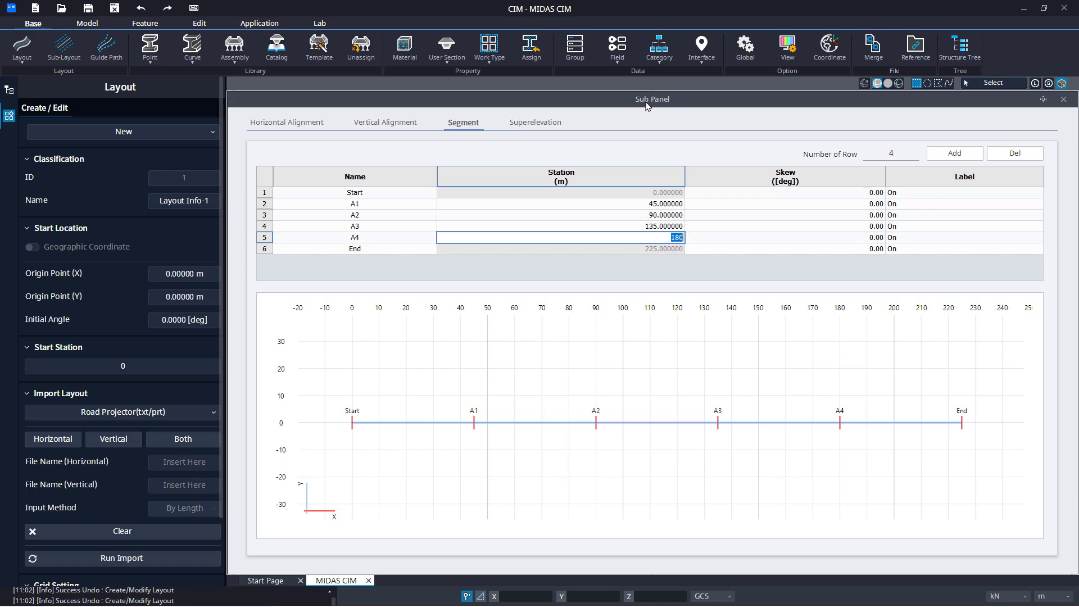
Move the layout table lower to uncover the model view, and create the layout with the entered settings
{"action": "left_click_drag", "start_coordinate": [650, 89], "coordinate": [634, 369]}
{"action": "scroll", "coordinate": [82, 514], "scroll_direction": "down", "scroll_amount": 3}
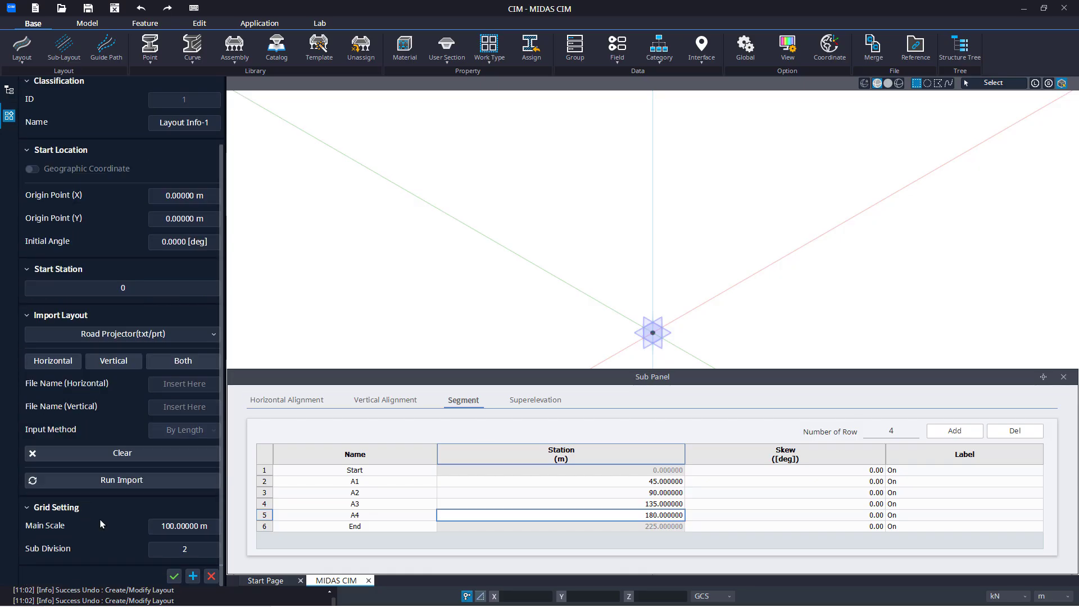
{"action": "left_click", "coordinate": [176, 580]}
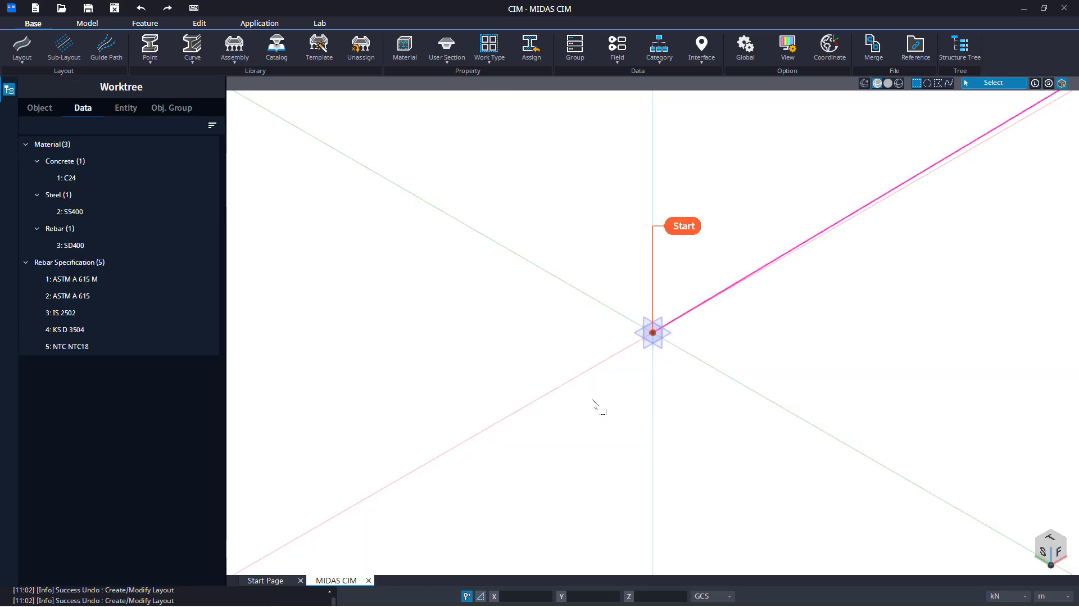
Inspect the whole layout line with its segment labels in the model and reopen it for editing
{"action": "right_click", "coordinate": [739, 338]}
{"action": "left_click", "coordinate": [738, 338]}
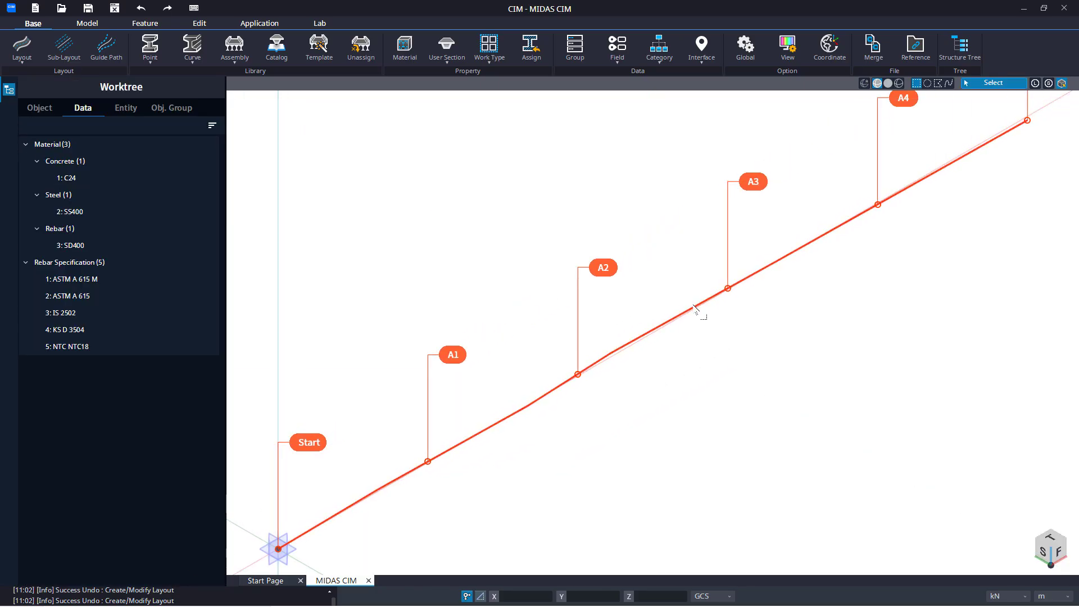
{"action": "scroll", "coordinate": [684, 315], "scroll_direction": "down", "scroll_amount": 1}
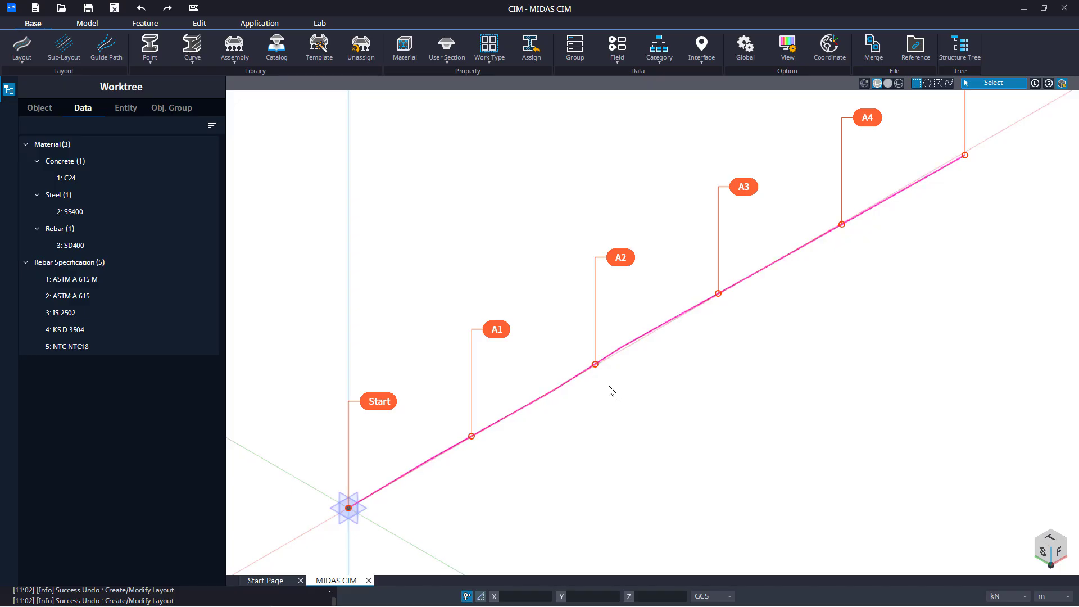
{"action": "scroll", "coordinate": [609, 386], "scroll_direction": "down", "scroll_amount": 1}
{"action": "middle_click_drag", "start_coordinate": [609, 386], "coordinate": [604, 447]}
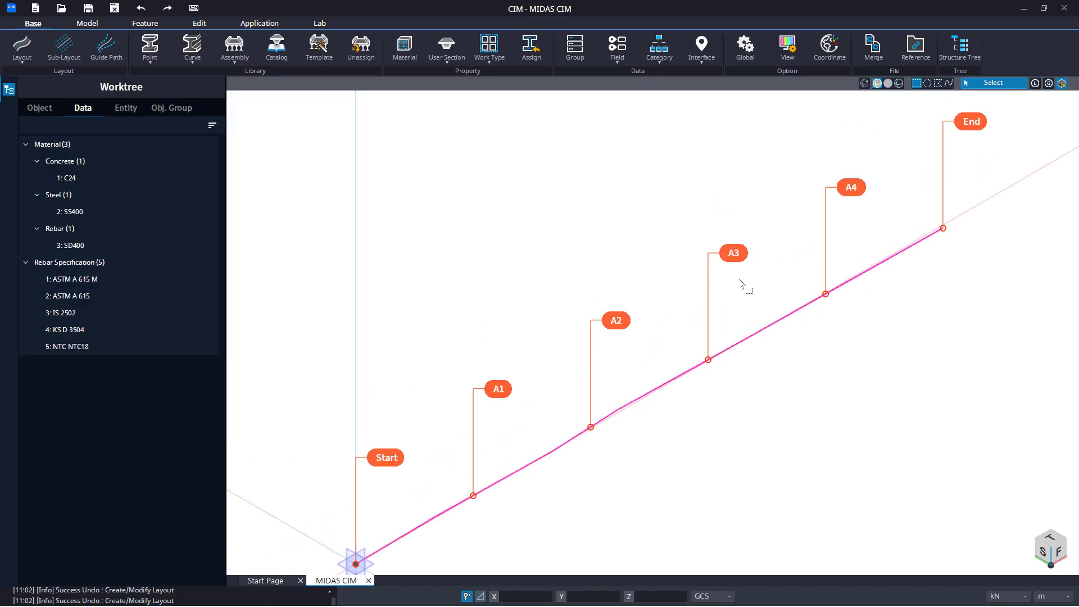
{"action": "left_click", "coordinate": [891, 258]}
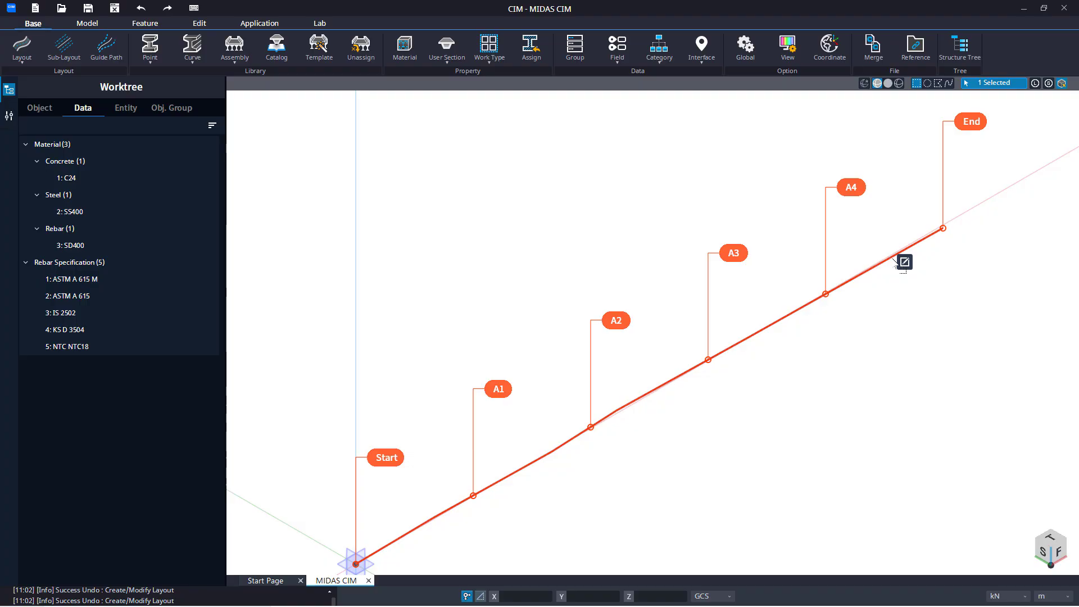
{"action": "left_click", "coordinate": [904, 262]}
{"action": "left_click", "coordinate": [904, 261]}
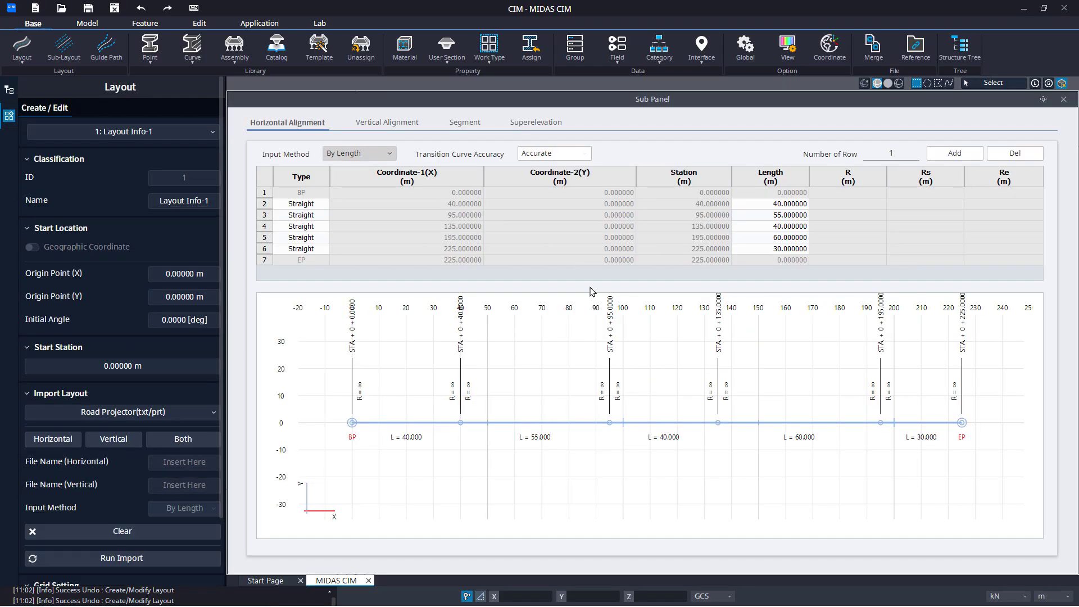
Set the label option of segment points A1, A2 and A3 to Off
{"action": "left_click", "coordinate": [464, 124]}
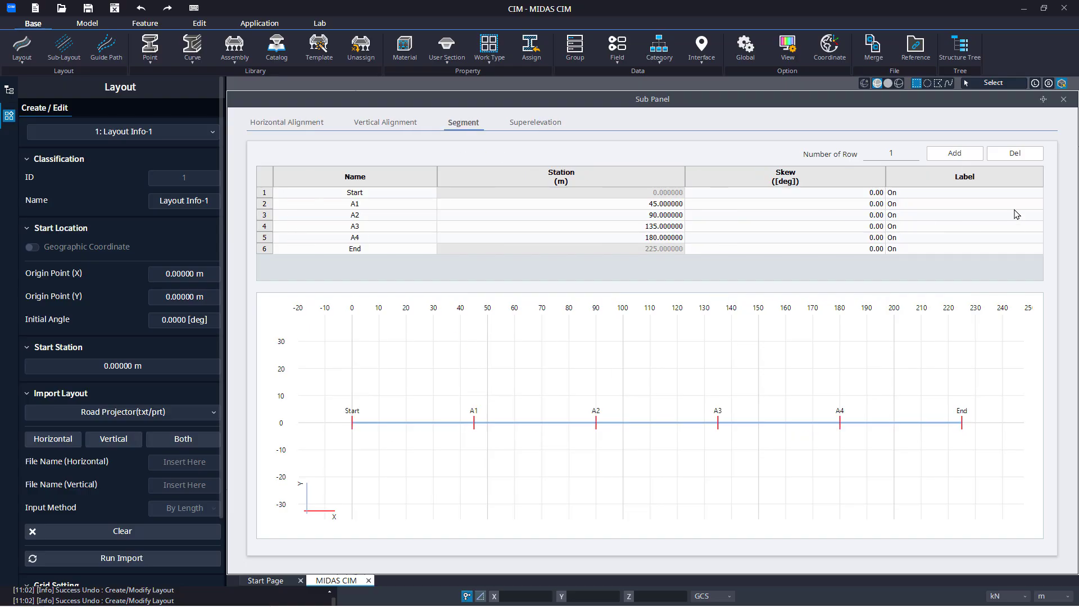
{"action": "left_click", "coordinate": [1036, 204]}
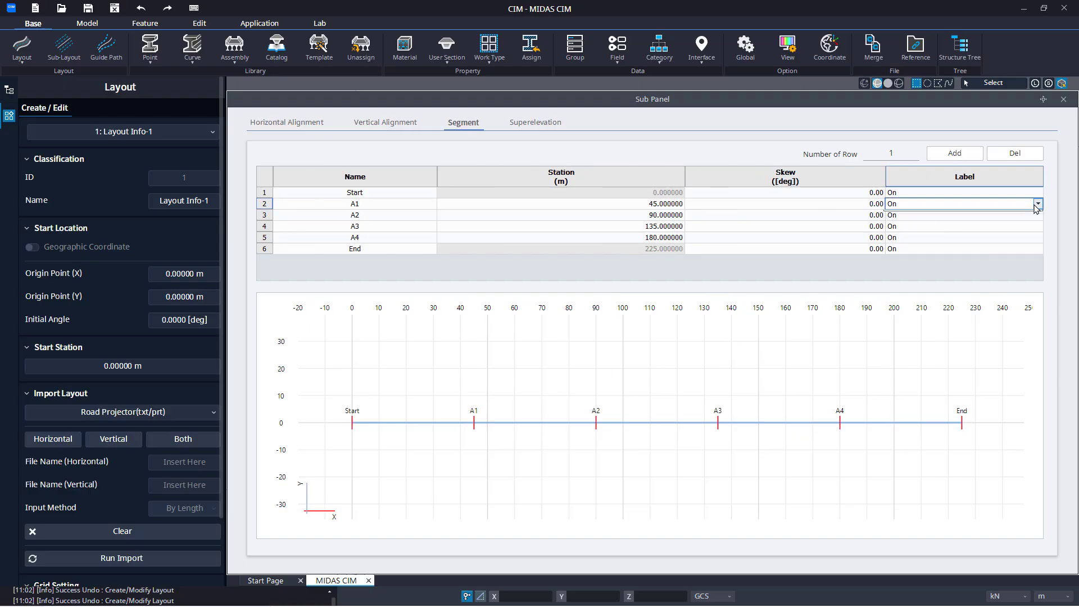
{"action": "left_click", "coordinate": [1038, 204]}
{"action": "left_click", "coordinate": [1036, 226]}
{"action": "left_click", "coordinate": [1039, 218]}
{"action": "left_click", "coordinate": [1038, 216]}
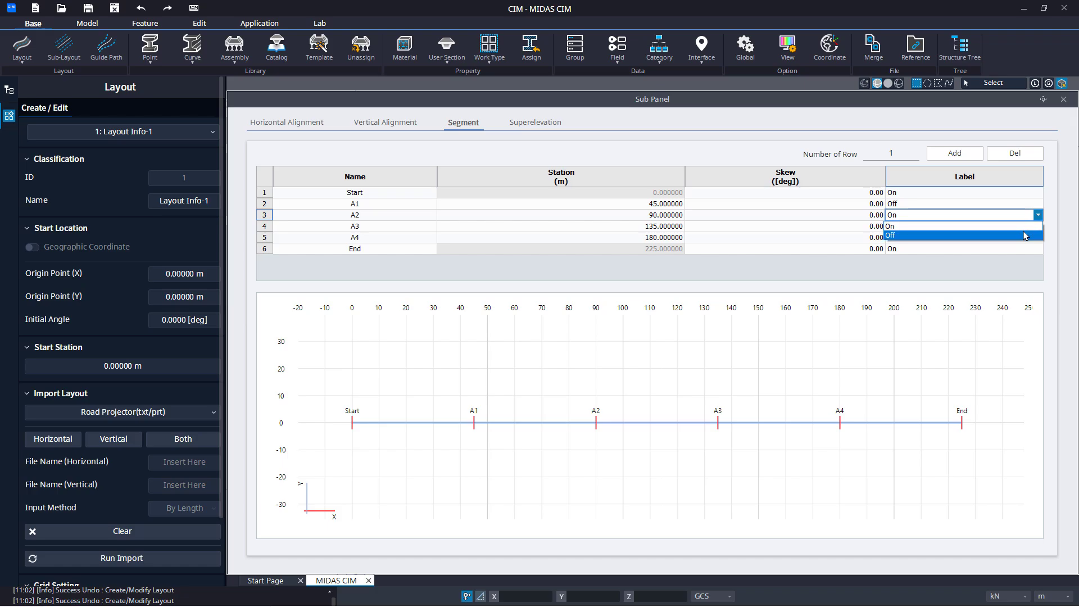
{"action": "left_click", "coordinate": [1034, 236]}
{"action": "left_click", "coordinate": [1038, 226]}
{"action": "left_click", "coordinate": [1037, 225]}
{"action": "left_click", "coordinate": [1021, 246]}
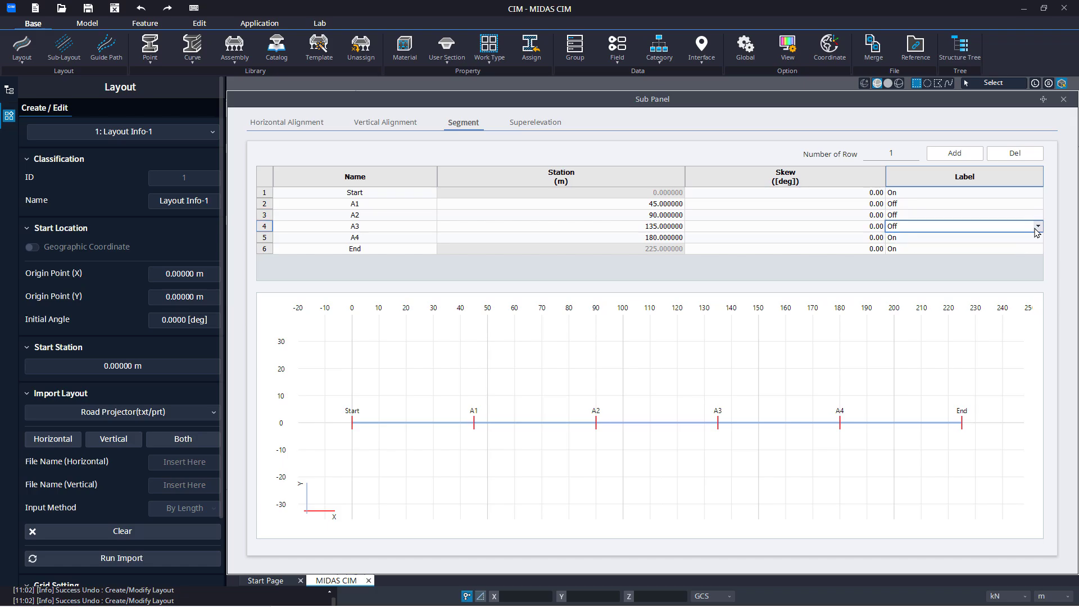
{"action": "left_click", "coordinate": [1037, 237]}
{"action": "left_click", "coordinate": [1038, 237]}
{"action": "left_click", "coordinate": [1008, 269]}
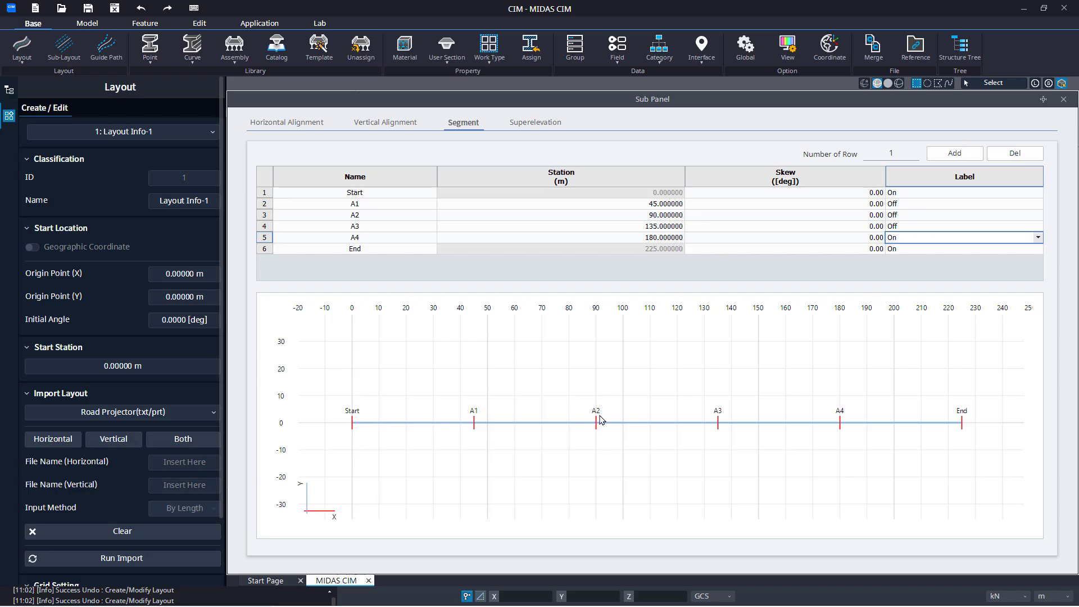
Set the skew of segment point A1 to 20 degrees and of A3 to -25 degrees, and check the skewed marks in the plan
{"action": "left_click", "coordinate": [785, 204]}
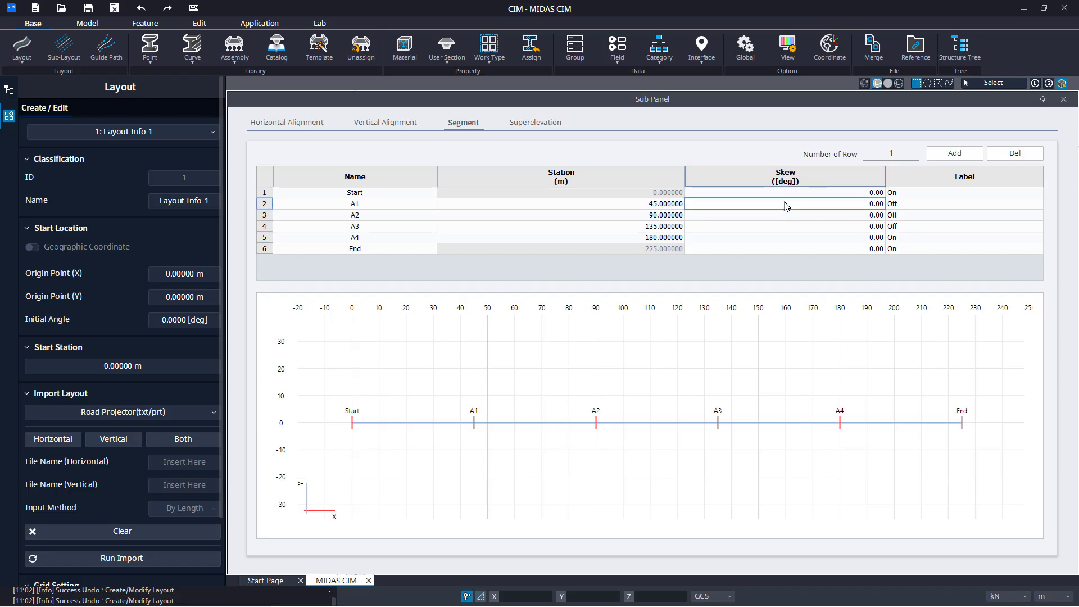
{"action": "type", "text": "20"}
{"action": "key", "text": "Return"}
{"action": "key", "text": "Return"}
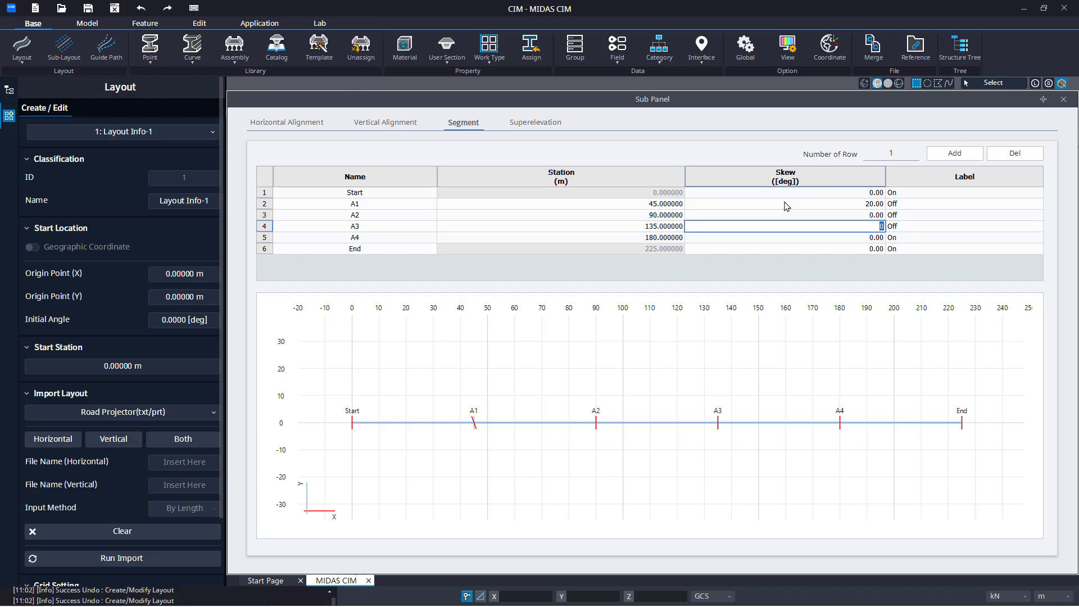
{"action": "type", "text": "-25"}
{"action": "key", "text": "Up"}
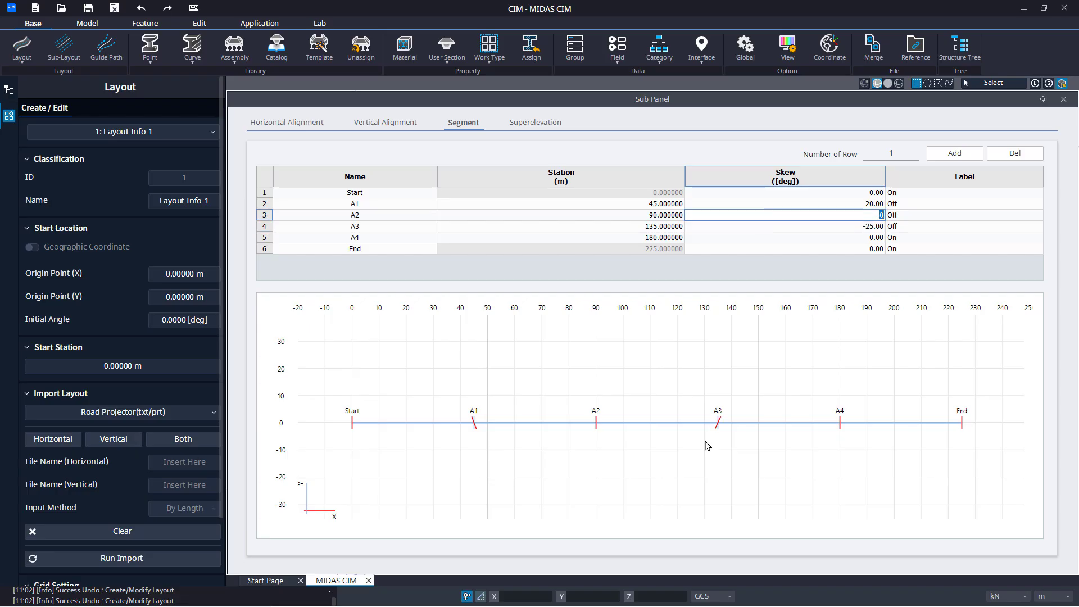
{"action": "scroll", "coordinate": [636, 437], "scroll_direction": "up", "scroll_amount": 4}
{"action": "scroll", "coordinate": [635, 433], "scroll_direction": "up", "scroll_amount": 1}
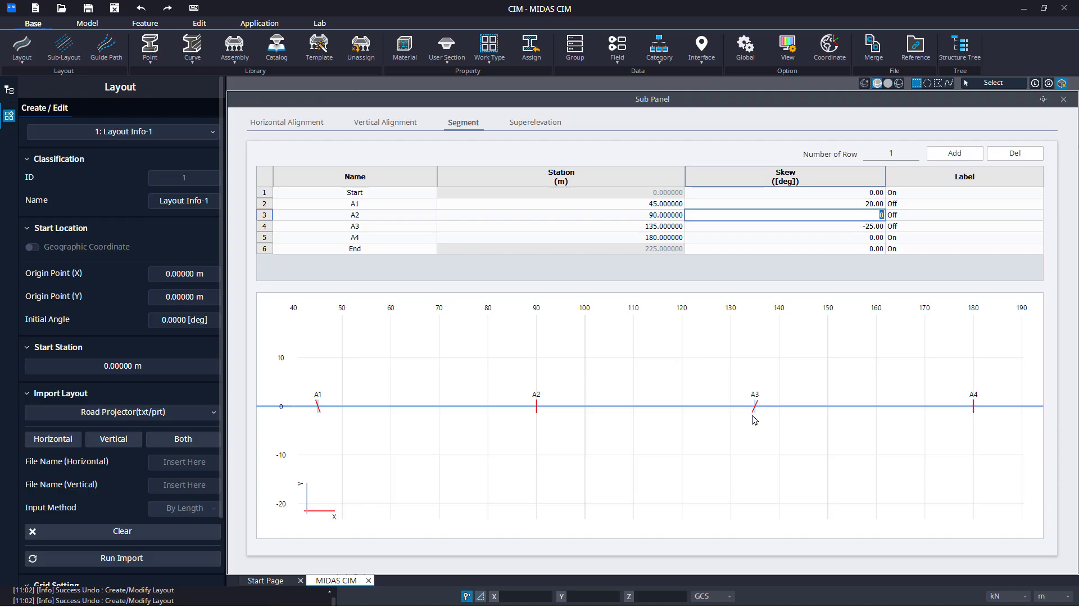
{"action": "scroll", "coordinate": [754, 419], "scroll_direction": "down", "scroll_amount": 3}
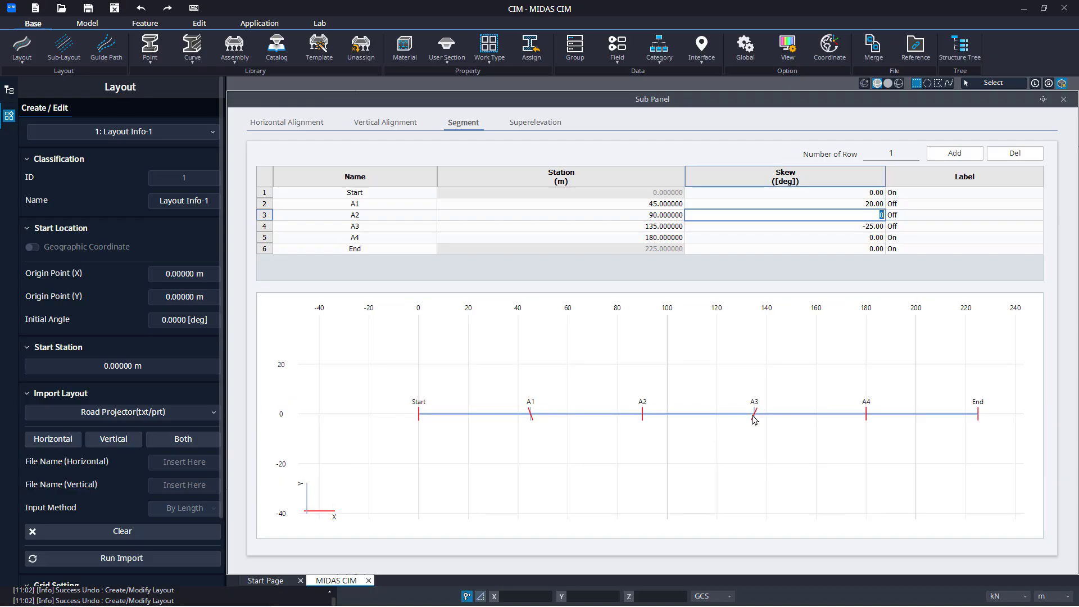
{"action": "scroll", "coordinate": [754, 419], "scroll_direction": "up", "scroll_amount": 1}
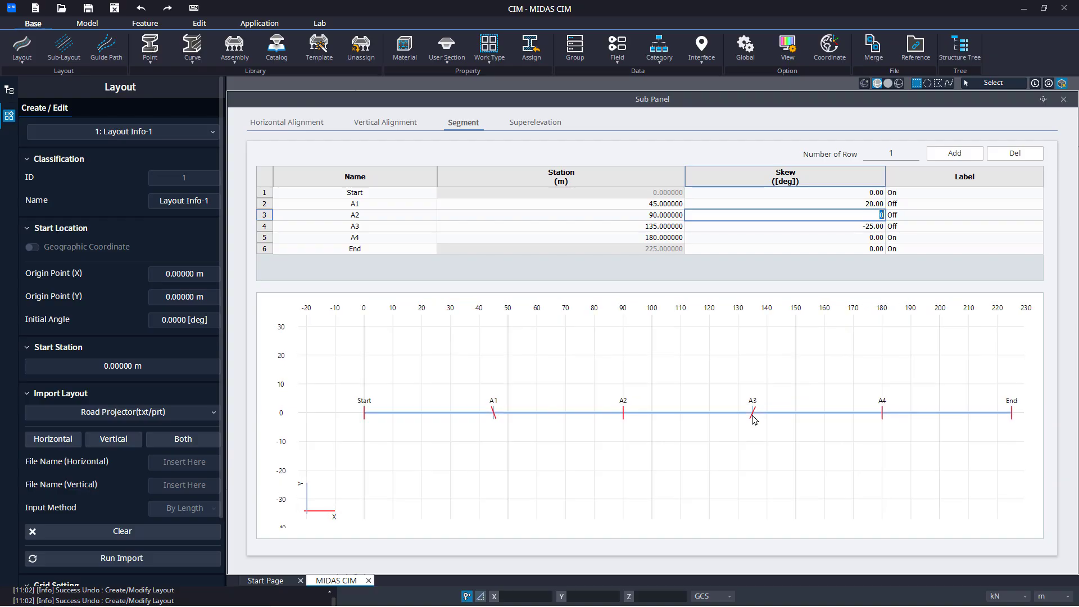
Open the layout's superelevation settings and add three intermediate station rows to the left superelevation table
{"action": "left_click", "coordinate": [520, 129]}
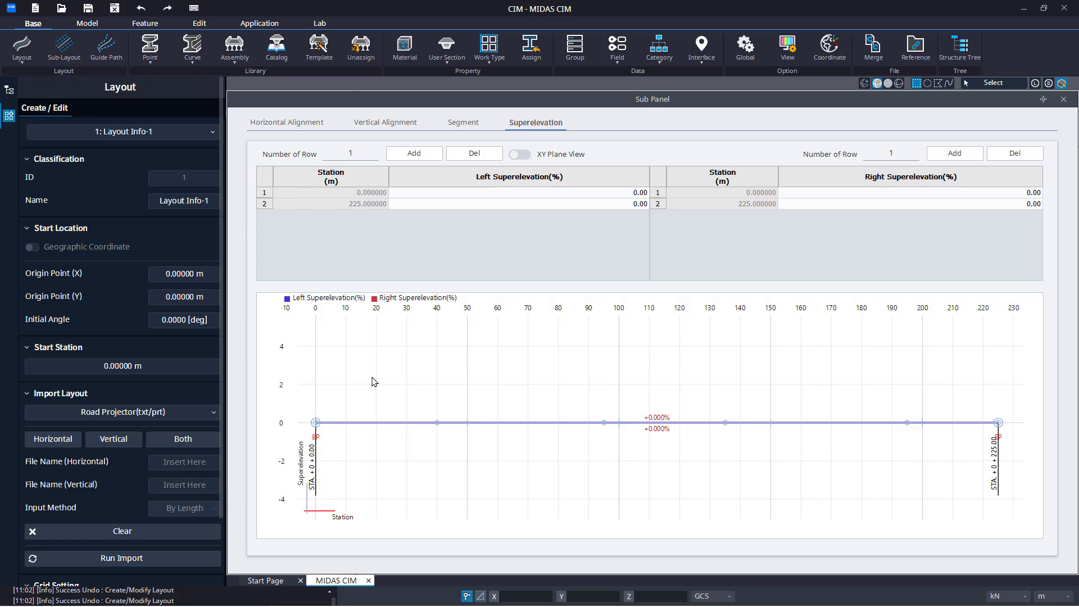
{"action": "left_click", "coordinate": [429, 206]}
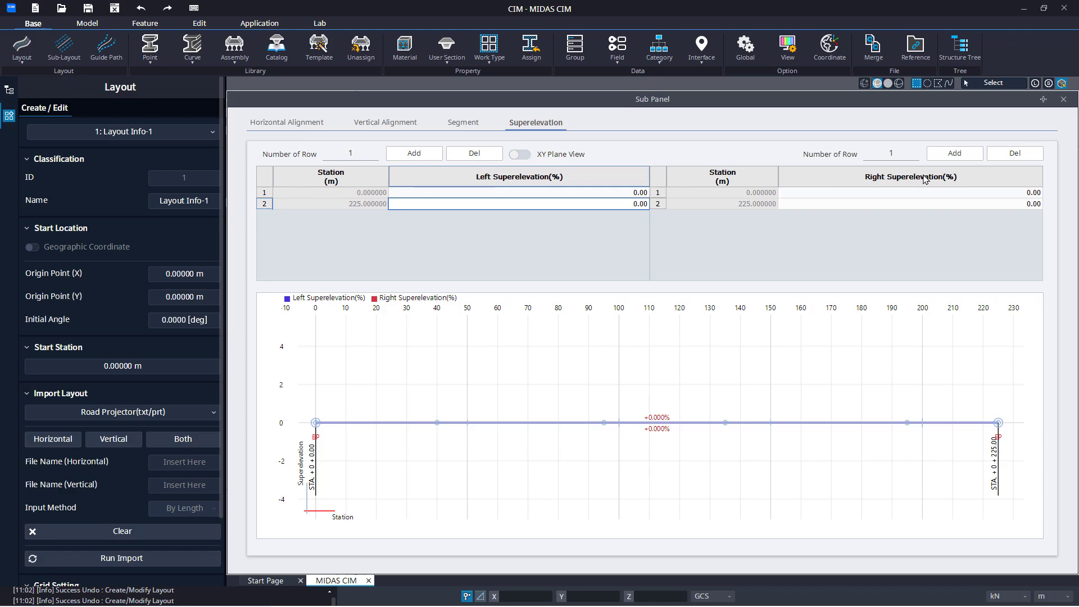
{"action": "left_click_drag", "start_coordinate": [366, 153], "coordinate": [338, 154]}
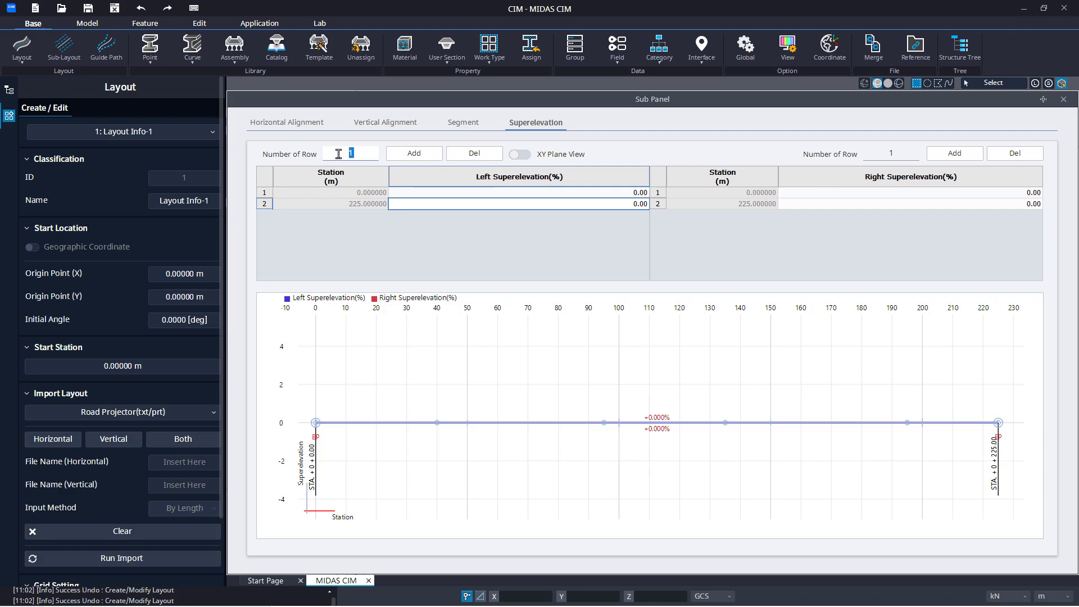
{"action": "type", "text": "3"}
{"action": "left_click", "coordinate": [398, 160]}
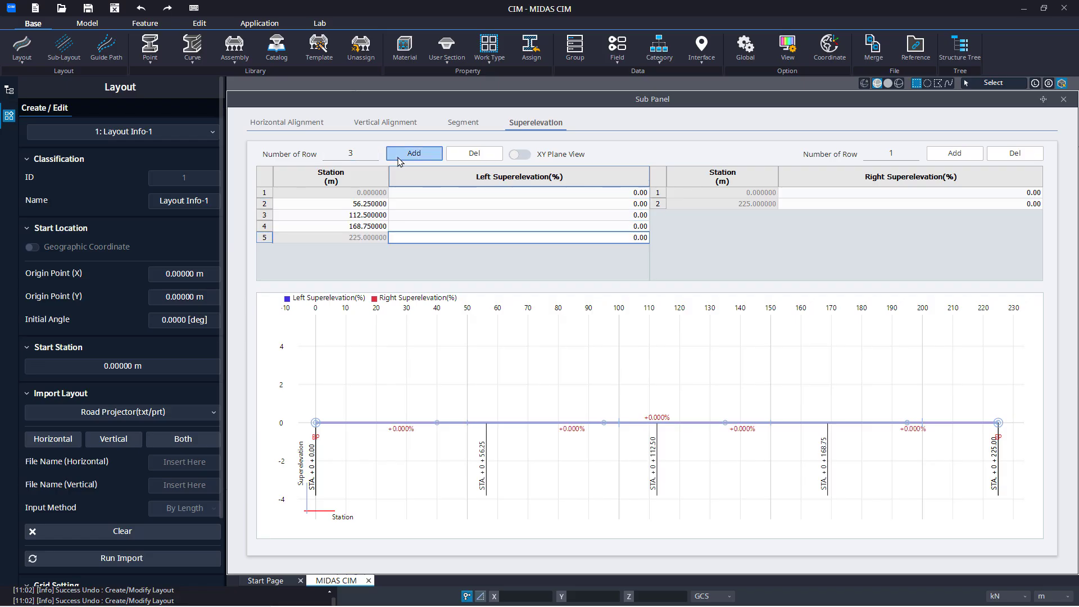
Add five intermediate station rows to the right superelevation table
{"action": "left_click_drag", "start_coordinate": [896, 154], "coordinate": [868, 154]}
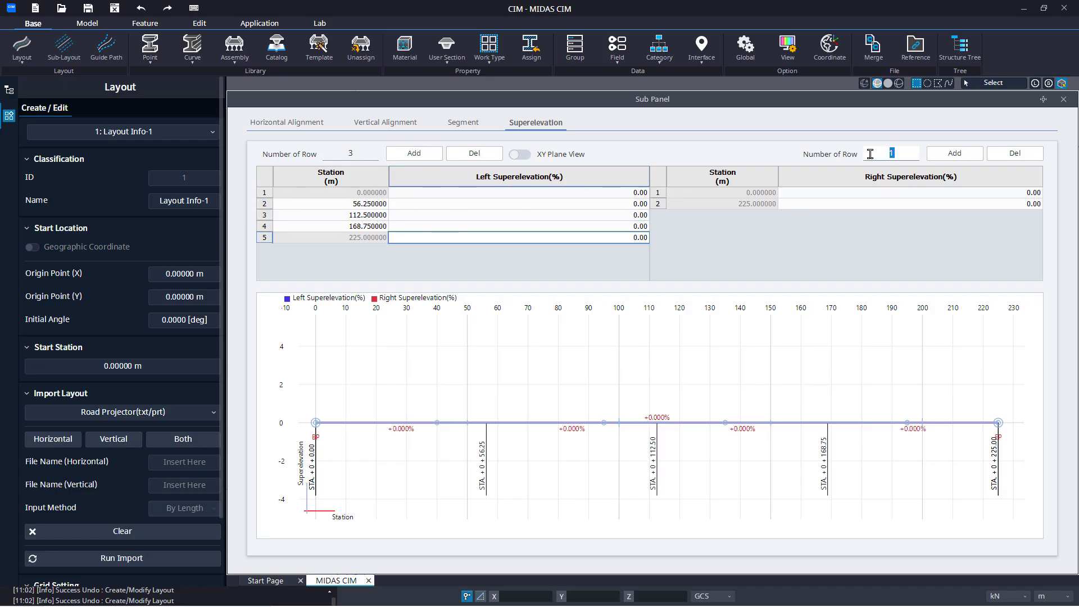
{"action": "type", "text": "5"}
{"action": "left_click", "coordinate": [950, 155]}
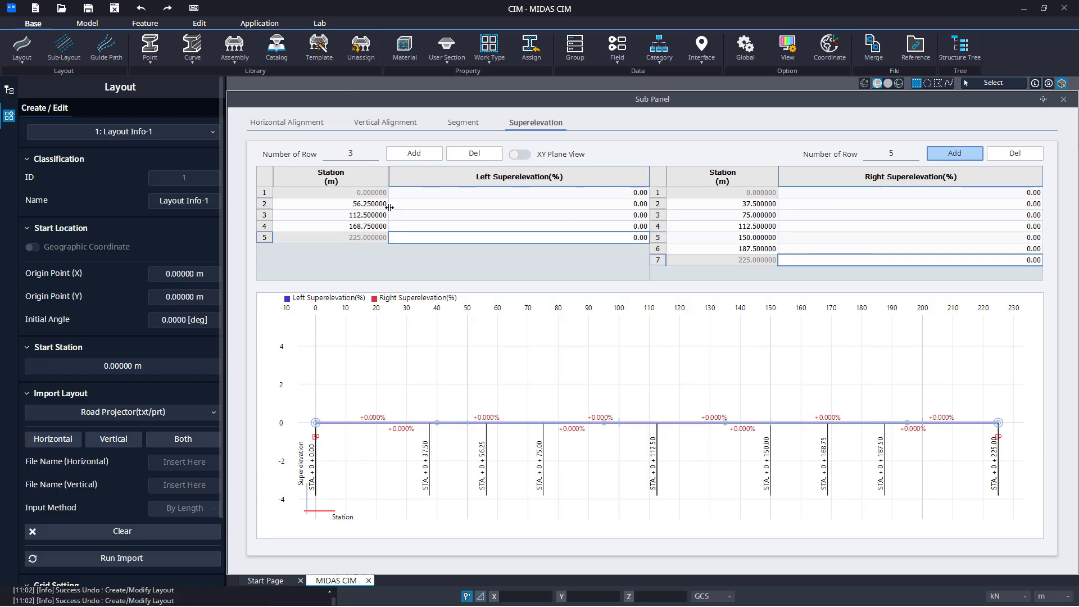
Set the left superelevation at station 56.25 m to 2.5% and apply the changes to the layout
{"action": "left_click", "coordinate": [428, 205]}
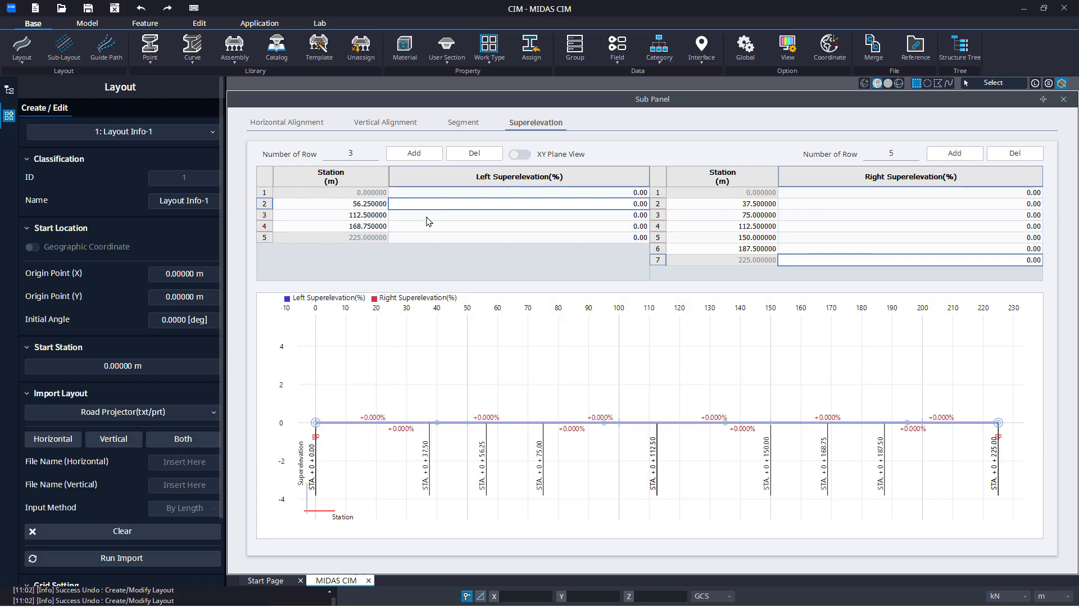
{"action": "left_click", "coordinate": [428, 217]}
{"action": "left_click", "coordinate": [429, 227]}
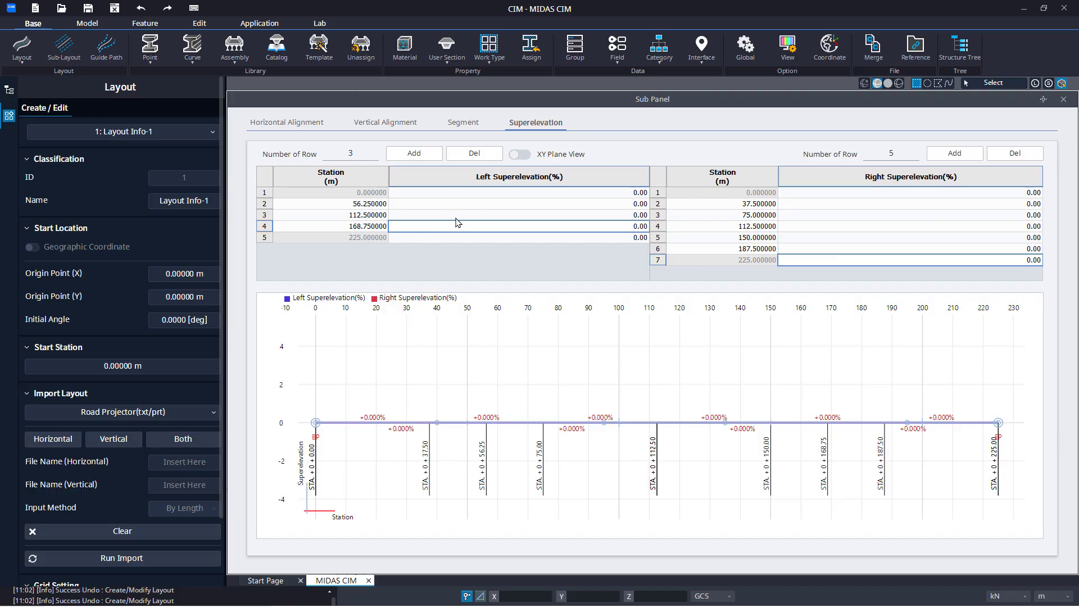
{"action": "left_click", "coordinate": [426, 207]}
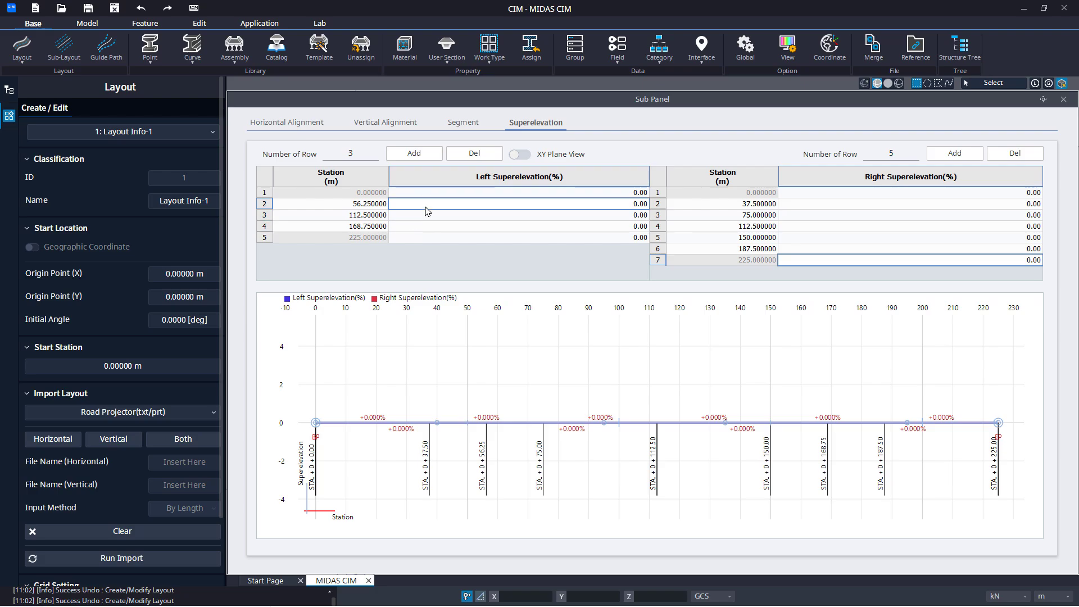
{"action": "type", "text": "2.5"}
{"action": "key", "text": "Return"}
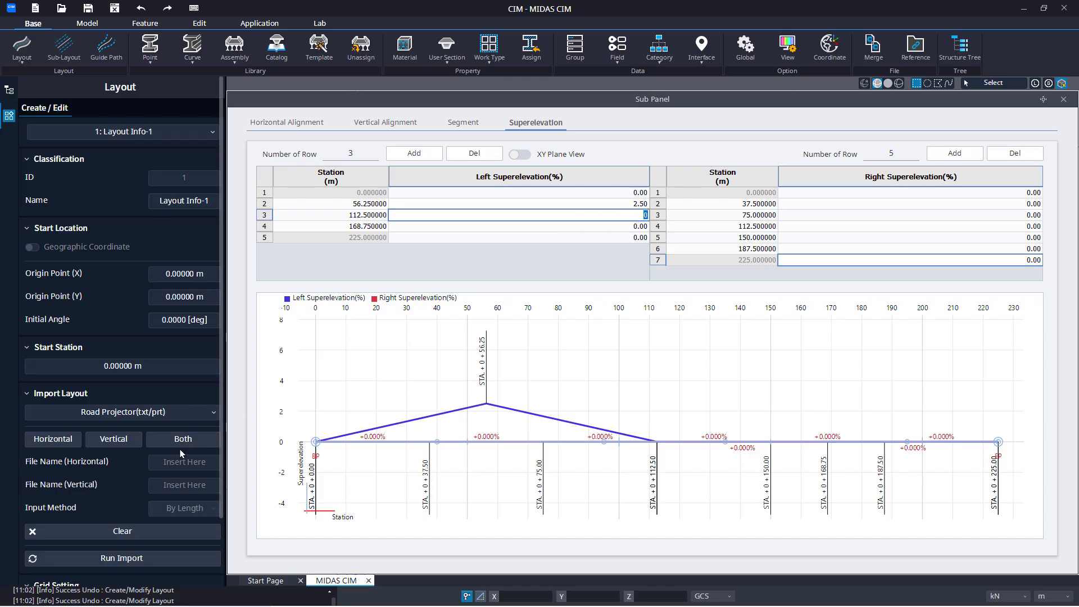
{"action": "scroll", "coordinate": [180, 449], "scroll_direction": "down", "scroll_amount": 2}
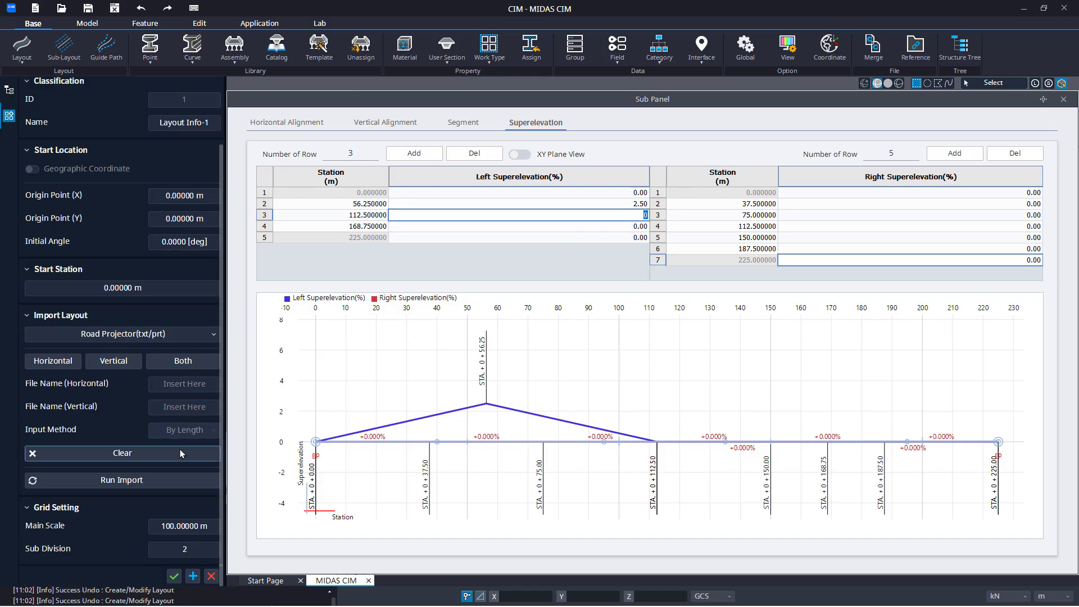
{"action": "left_click", "coordinate": [175, 577]}
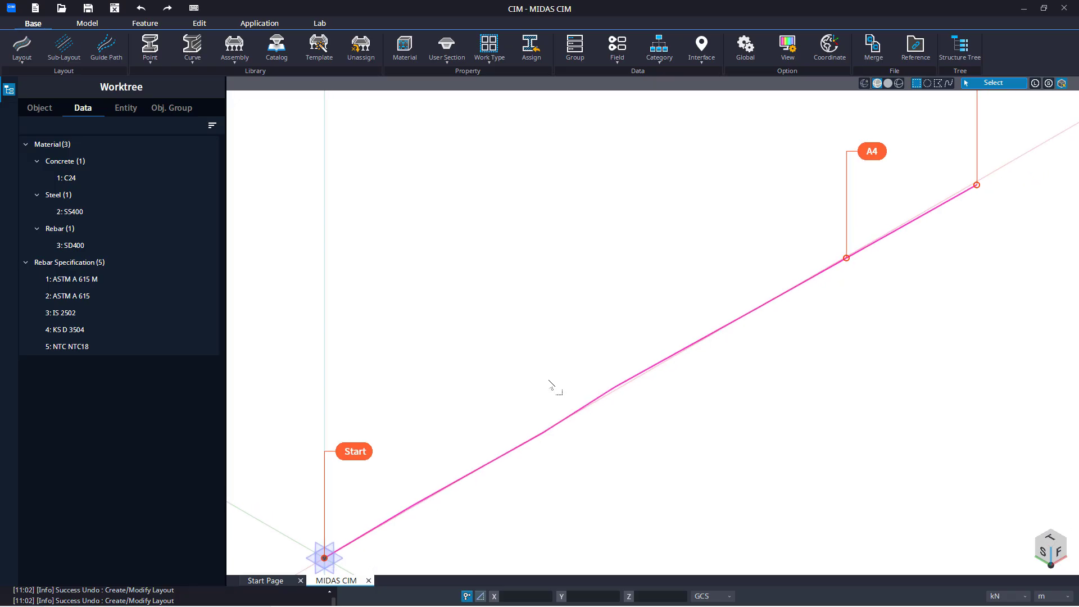